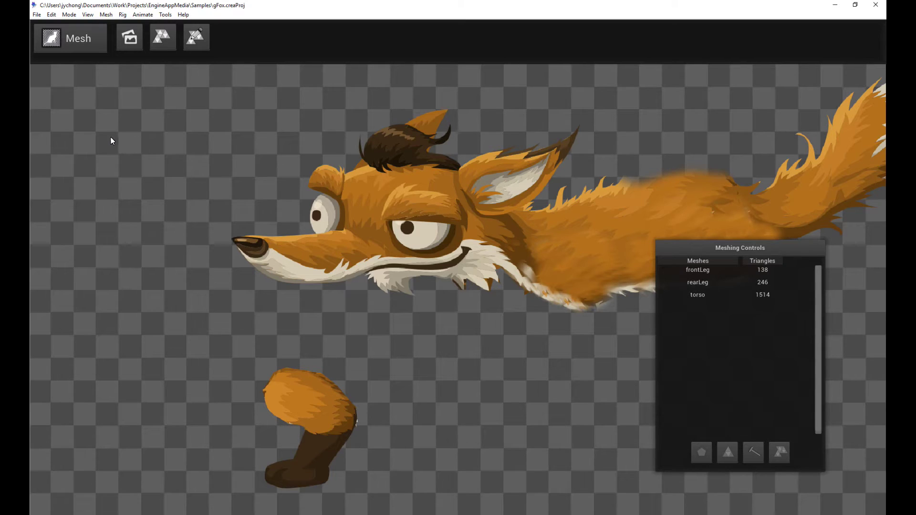
Switch the fox project to Animate mode and play the default clip once, stopping at frame 0.
{"action": "left_click", "coordinate": [72, 38]}
{"action": "left_click", "coordinate": [104, 60]}
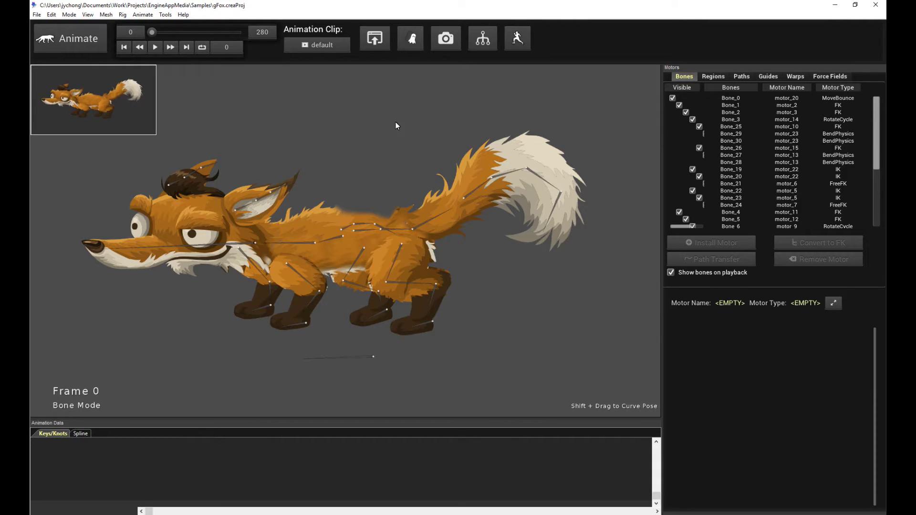
{"action": "scroll", "coordinate": [386, 157], "scroll_direction": "up", "scroll_amount": 1}
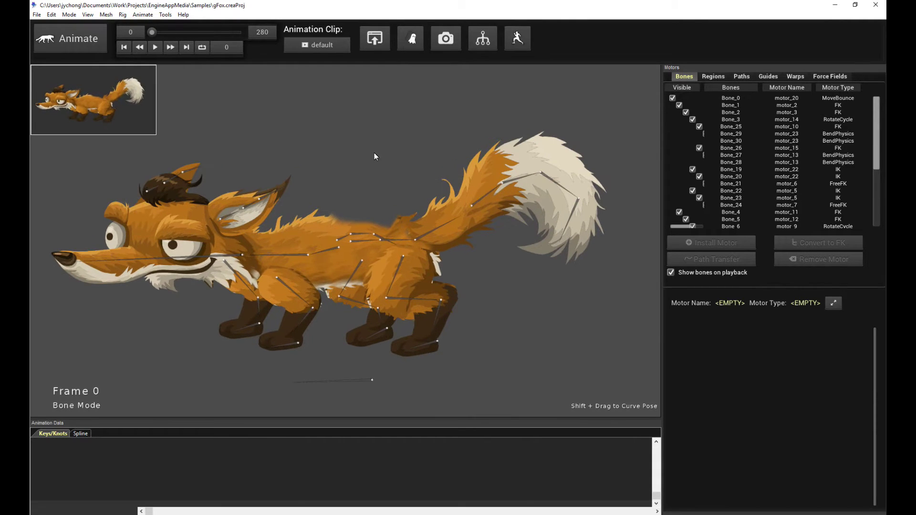
{"action": "key", "text": "space"}
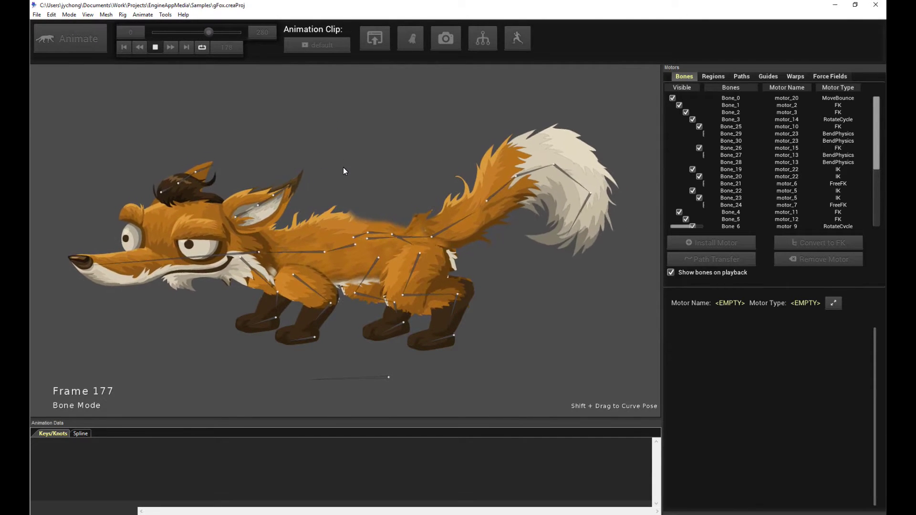
{"action": "key", "text": "space"}
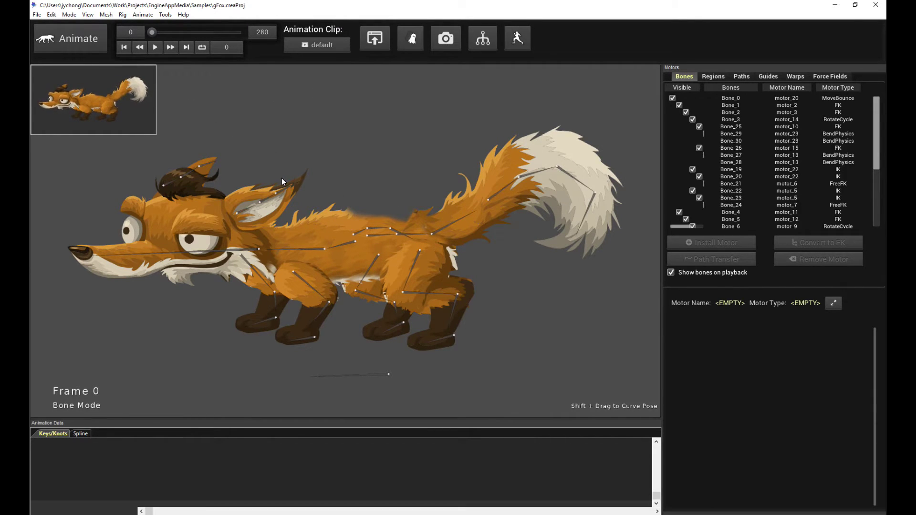
Open the Animate Region Ordering/Event Triggers window and switch it to the Events tab.
{"action": "left_click", "coordinate": [151, 16]}
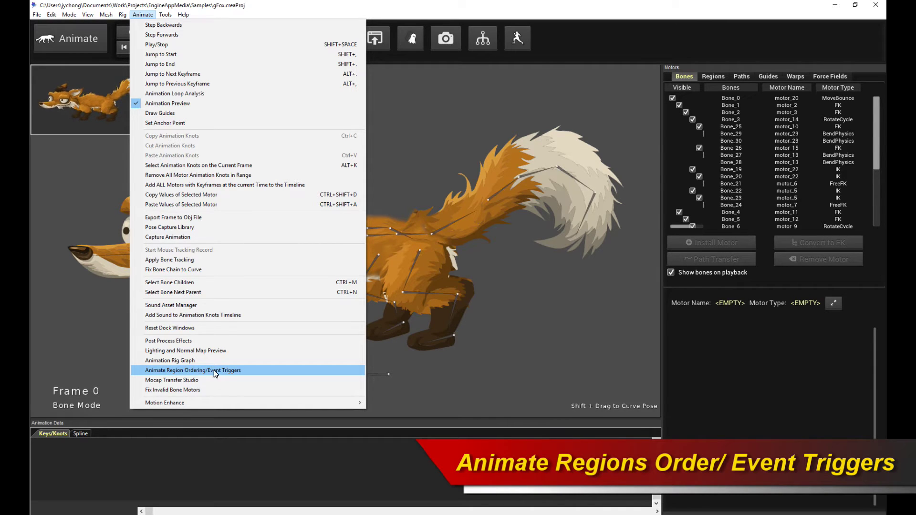
{"action": "left_click", "coordinate": [231, 374]}
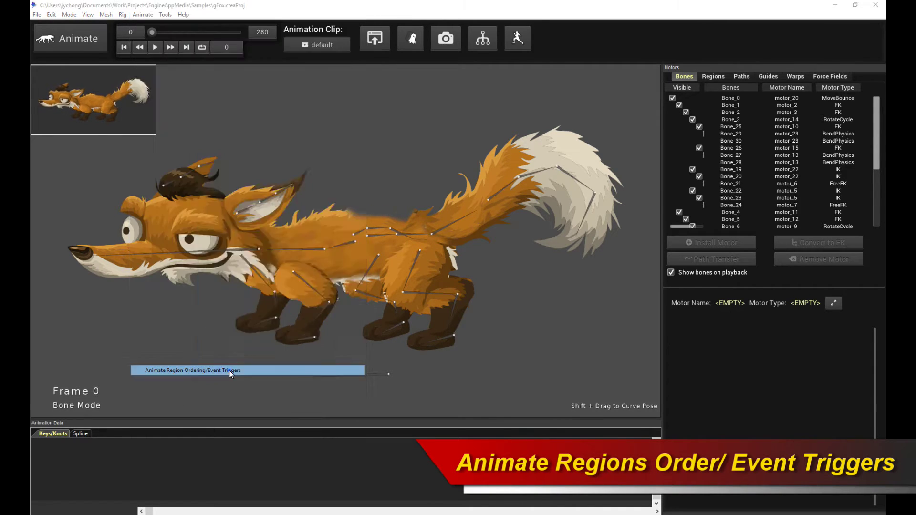
{"action": "left_click_drag", "start_coordinate": [328, 96], "coordinate": [470, 146]}
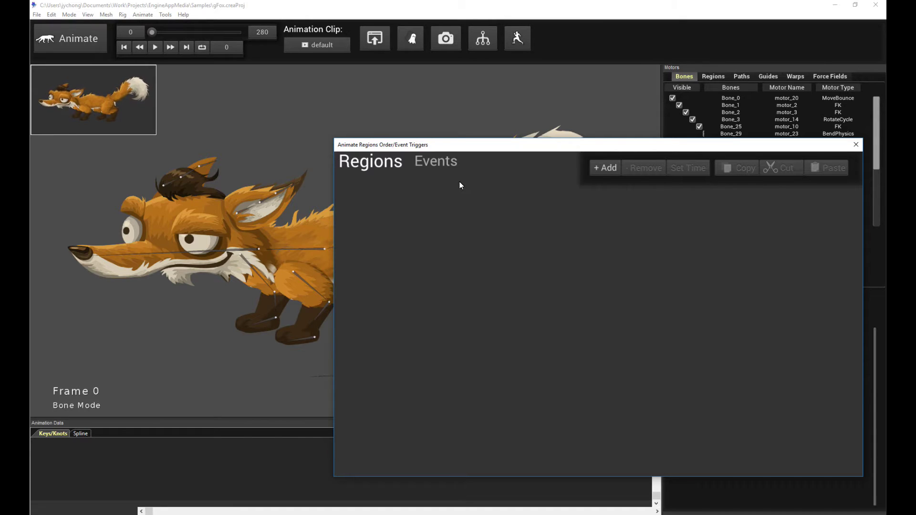
{"action": "left_click", "coordinate": [436, 162]}
{"action": "left_click_drag", "start_coordinate": [487, 147], "coordinate": [479, 205]}
{"action": "left_click", "coordinate": [420, 190]}
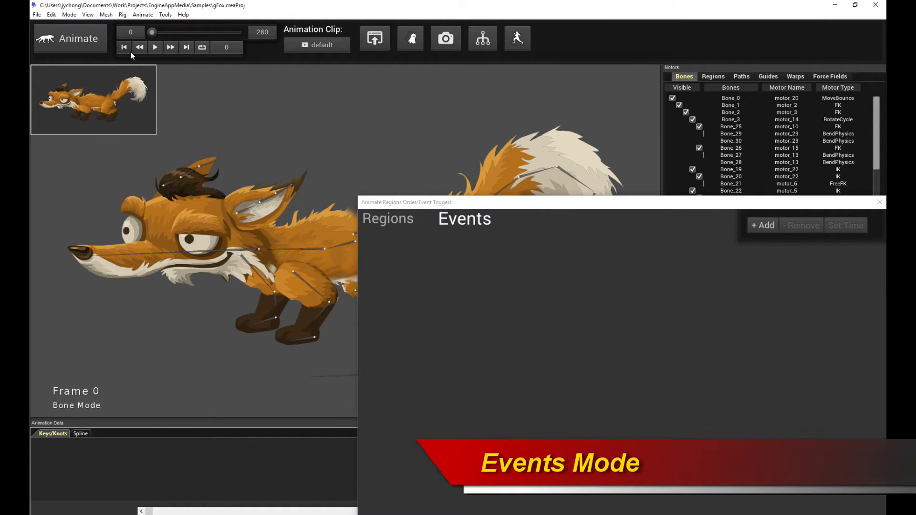
{"action": "left_click_drag", "start_coordinate": [538, 200], "coordinate": [508, 182]}
Add two events, event0 and event1, at frame 0 of the default clip.
{"action": "left_click", "coordinate": [734, 210]}
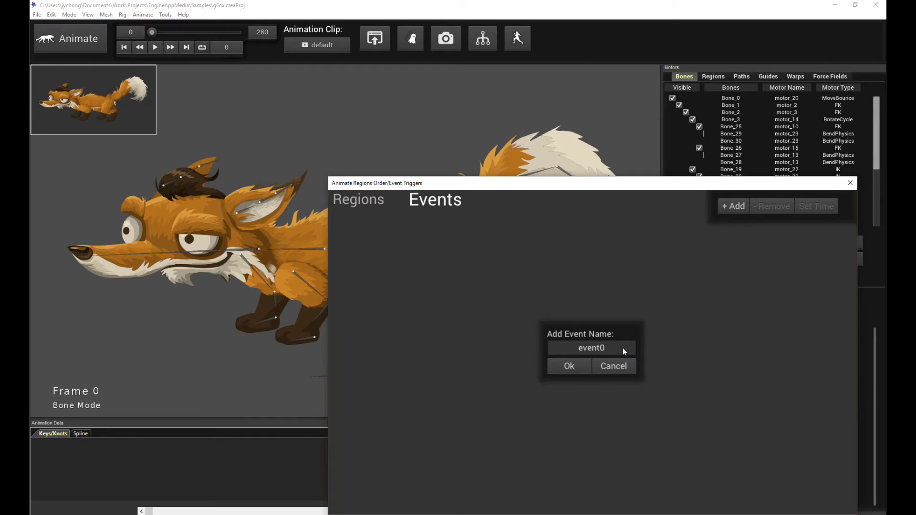
{"action": "left_click", "coordinate": [570, 367]}
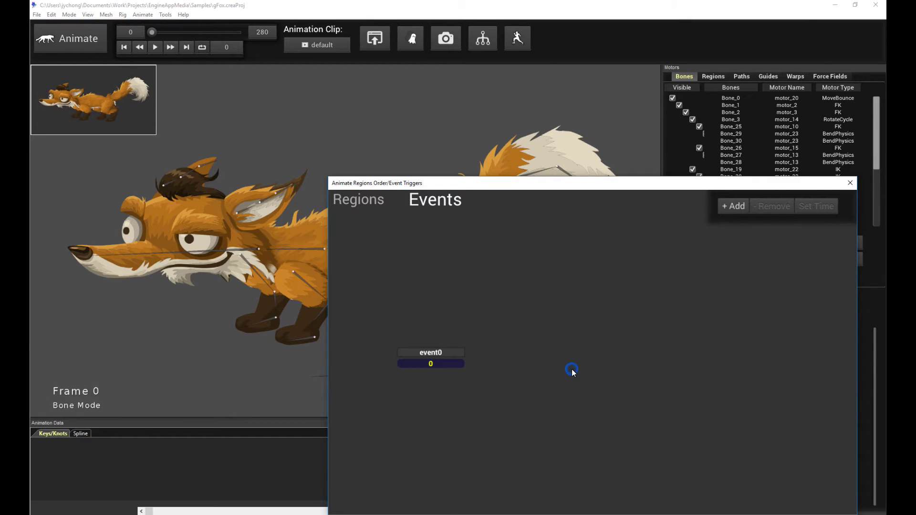
{"action": "left_click", "coordinate": [461, 352]}
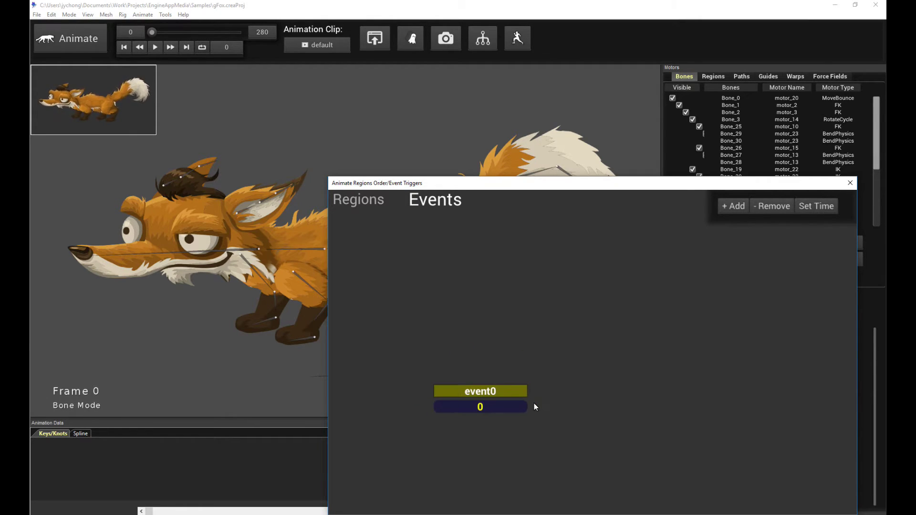
{"action": "left_click", "coordinate": [730, 208]}
{"action": "left_click", "coordinate": [584, 363]}
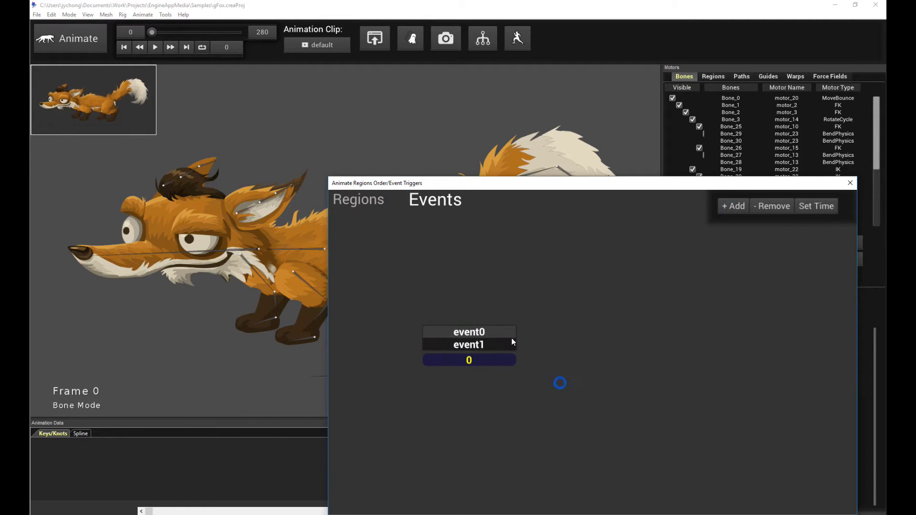
{"action": "left_click", "coordinate": [507, 346]}
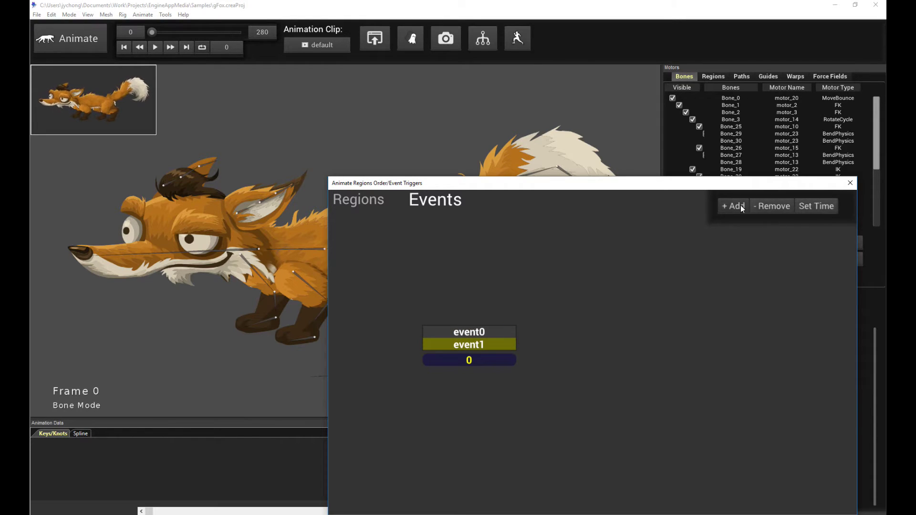
{"action": "left_click", "coordinate": [245, 142]}
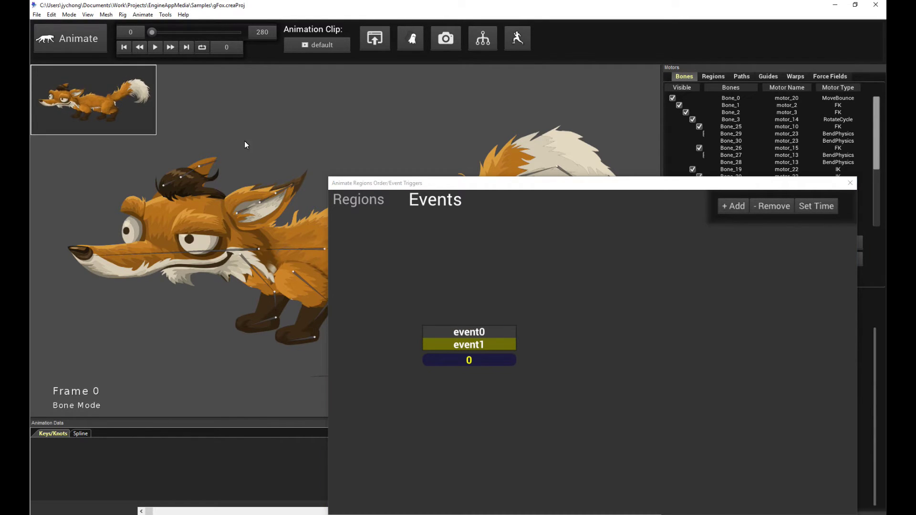
Add event2 at frame 29 and verify it by toggling between event0 and event2.
{"action": "left_click", "coordinate": [155, 47]}
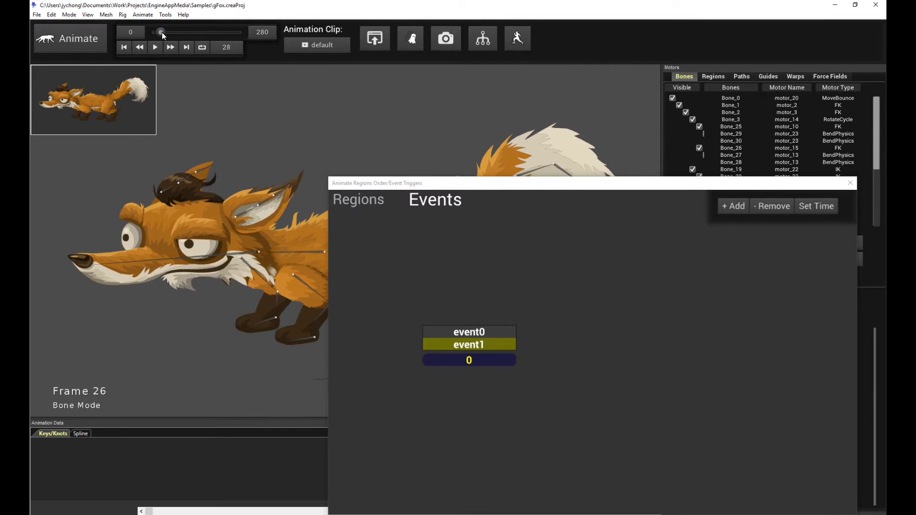
{"action": "left_click", "coordinate": [728, 207]}
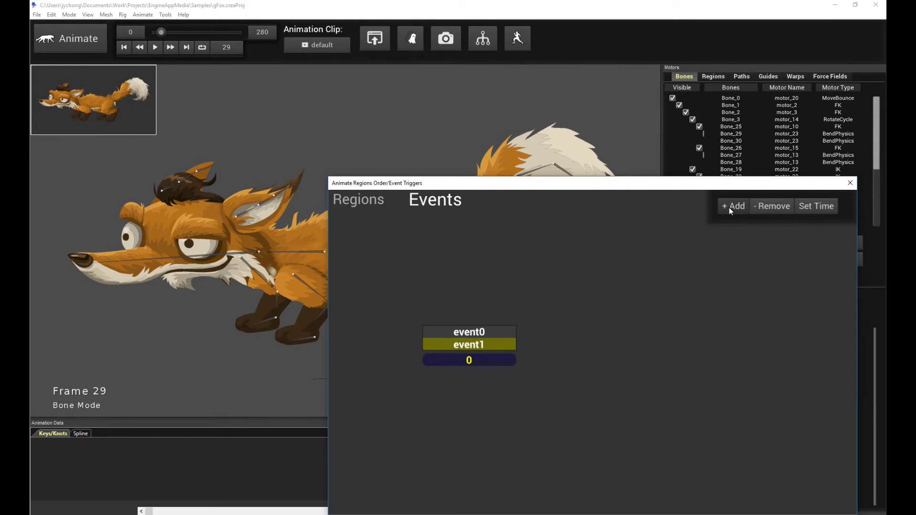
{"action": "left_click", "coordinate": [728, 207]}
{"action": "left_click", "coordinate": [575, 368]}
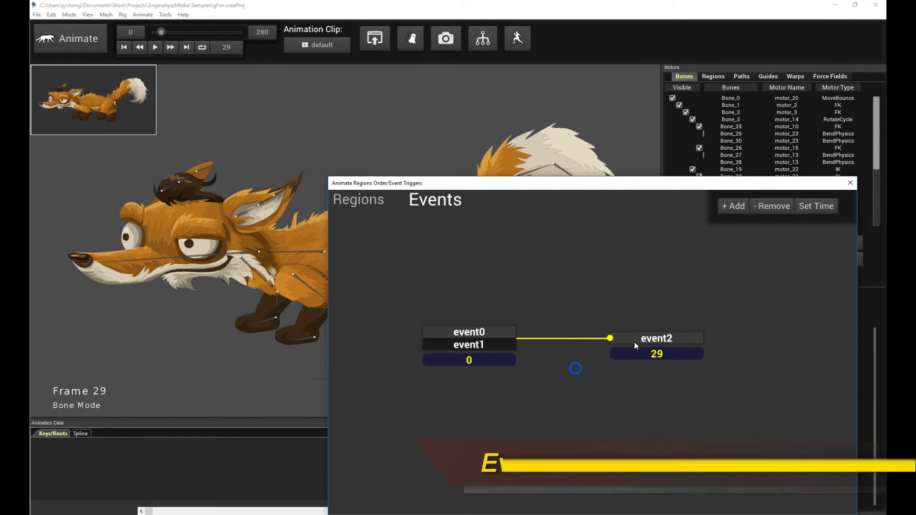
{"action": "left_click", "coordinate": [642, 338]}
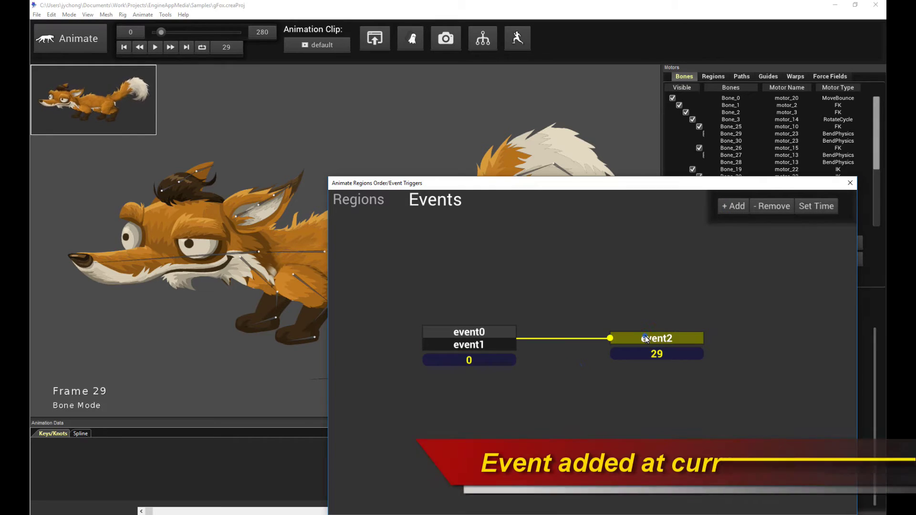
{"action": "left_click", "coordinate": [467, 333]}
{"action": "left_click", "coordinate": [477, 344]}
{"action": "left_click", "coordinate": [479, 346]}
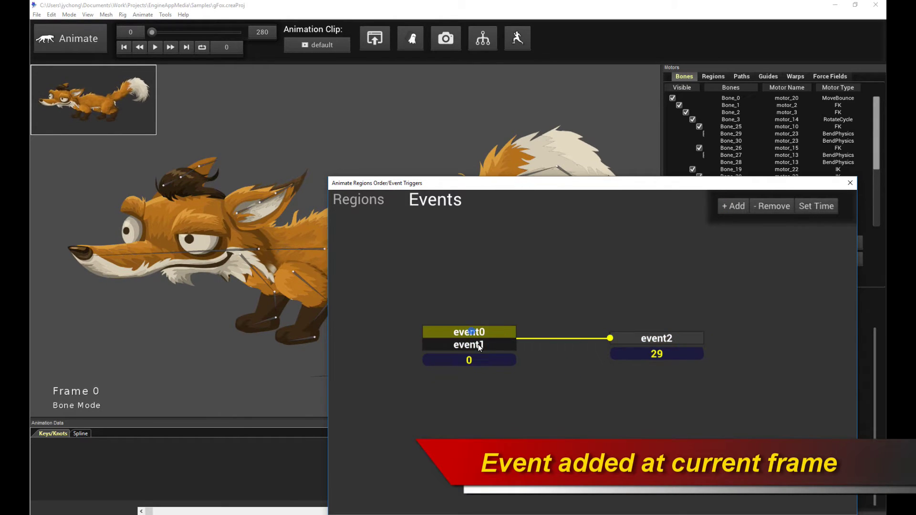
{"action": "left_click", "coordinate": [630, 339]}
{"action": "left_click", "coordinate": [457, 335]}
{"action": "left_click", "coordinate": [479, 347]}
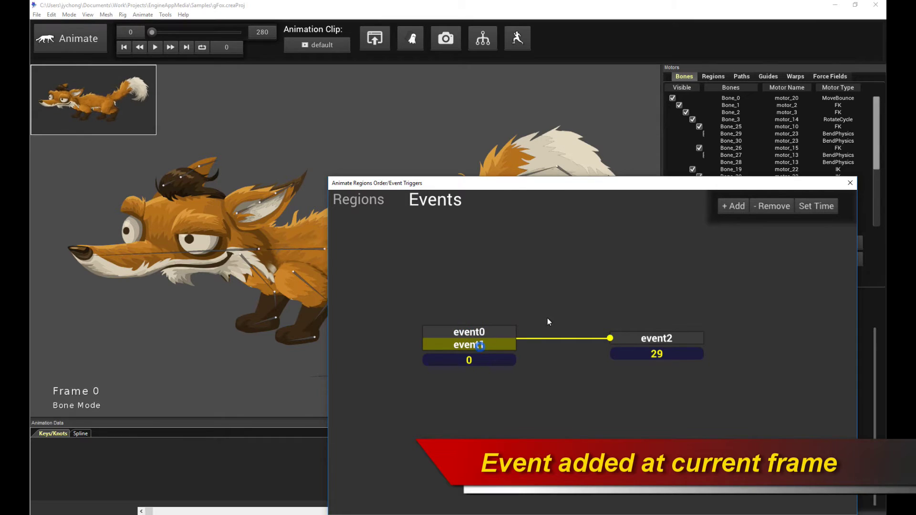
Scrub the timeline forward and add event3 at frame 106.
{"action": "left_click_drag", "start_coordinate": [413, 183], "coordinate": [465, 199]}
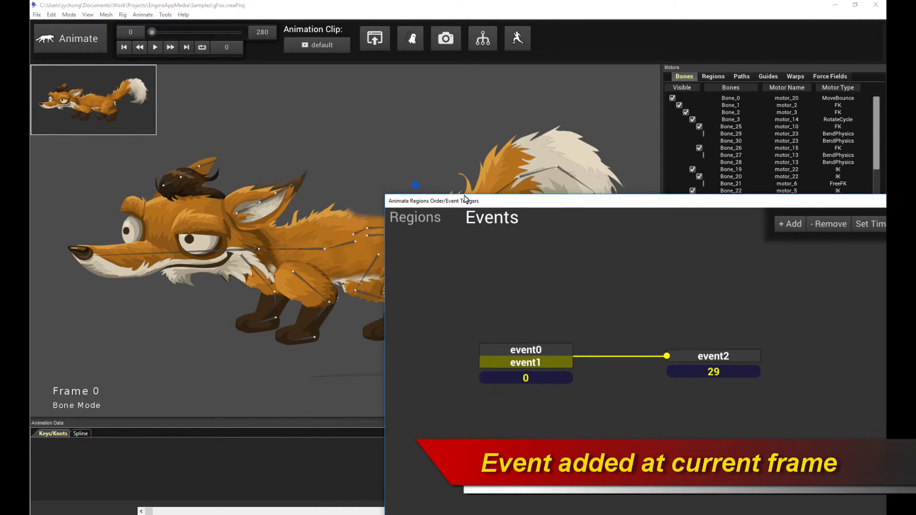
{"action": "left_click_drag", "start_coordinate": [152, 32], "coordinate": [185, 32]}
{"action": "left_click", "coordinate": [789, 223]}
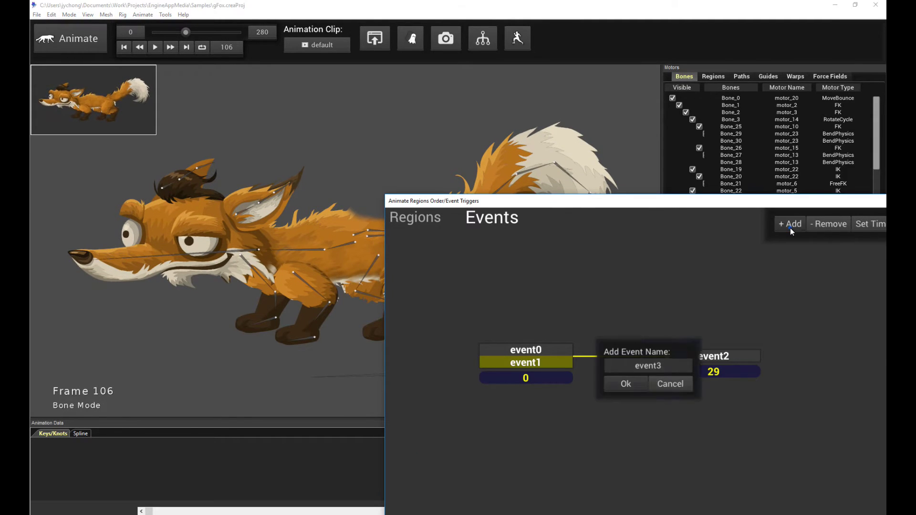
{"action": "left_click", "coordinate": [635, 387]}
{"action": "left_click", "coordinate": [830, 357]}
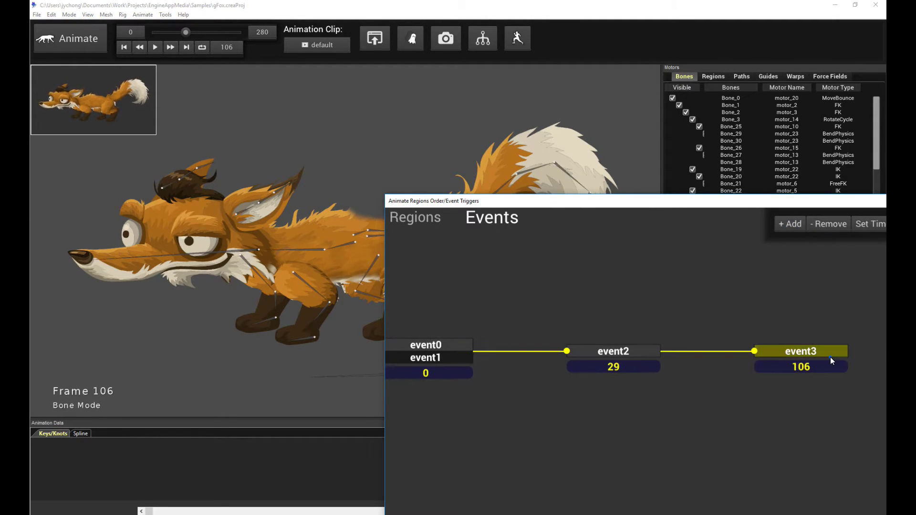
Check each event's frame (0, 29, 106), leaving event0's name unchanged.
{"action": "left_click", "coordinate": [649, 352]}
{"action": "left_click", "coordinate": [431, 345]}
{"action": "left_click", "coordinate": [615, 351]}
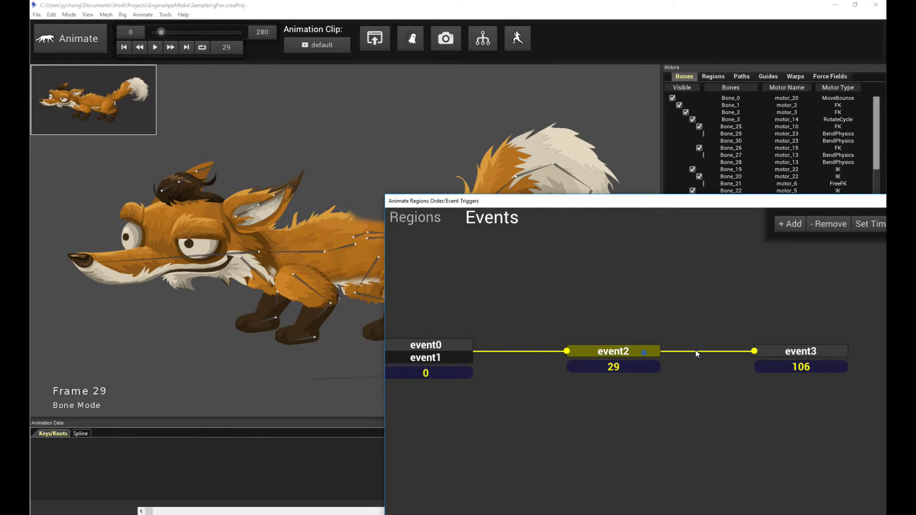
{"action": "left_click", "coordinate": [781, 349]}
{"action": "left_click", "coordinate": [619, 352]}
{"action": "double_click", "coordinate": [448, 345]}
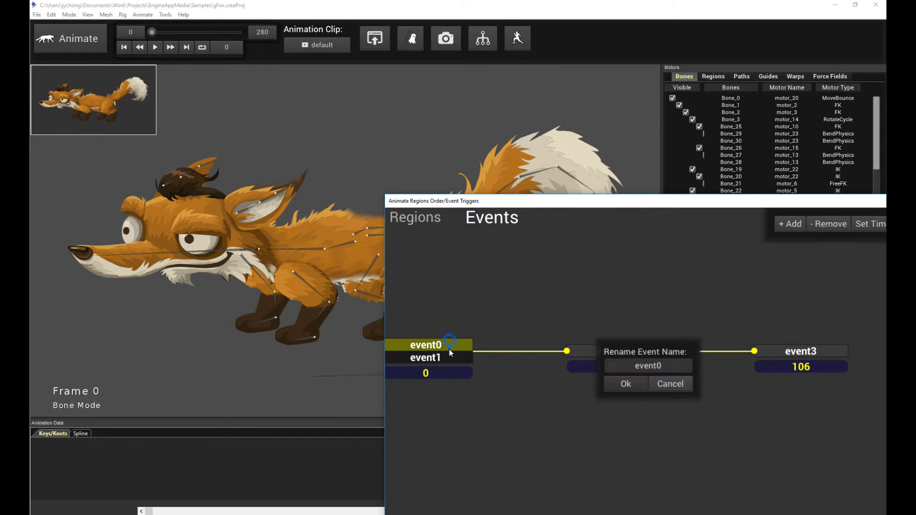
{"action": "left_click", "coordinate": [668, 386]}
{"action": "left_click_drag", "start_coordinate": [714, 206], "coordinate": [495, 206]}
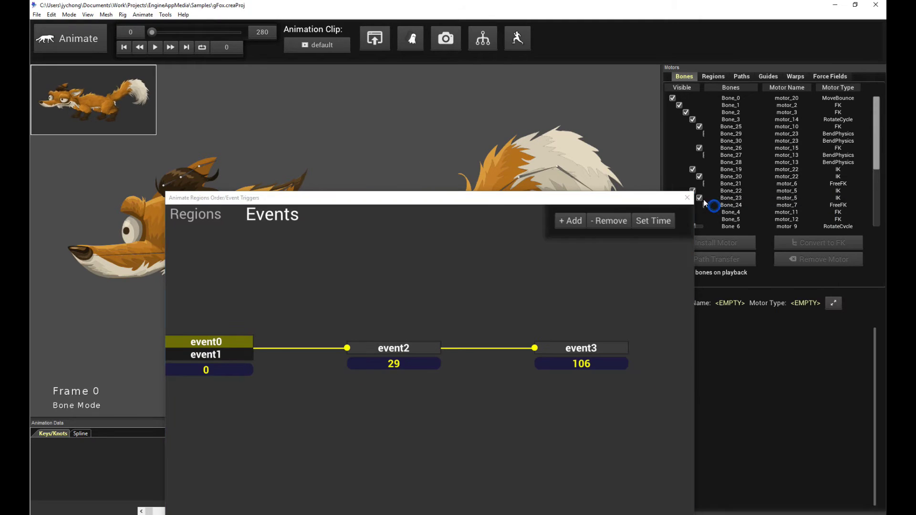
{"action": "left_click", "coordinate": [687, 199]}
{"action": "left_click", "coordinate": [347, 50]}
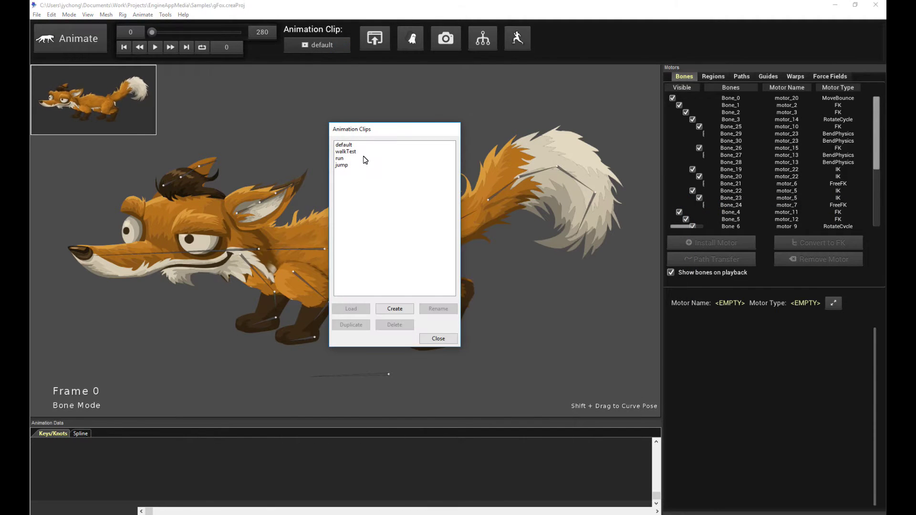
{"action": "double_click", "coordinate": [340, 158]}
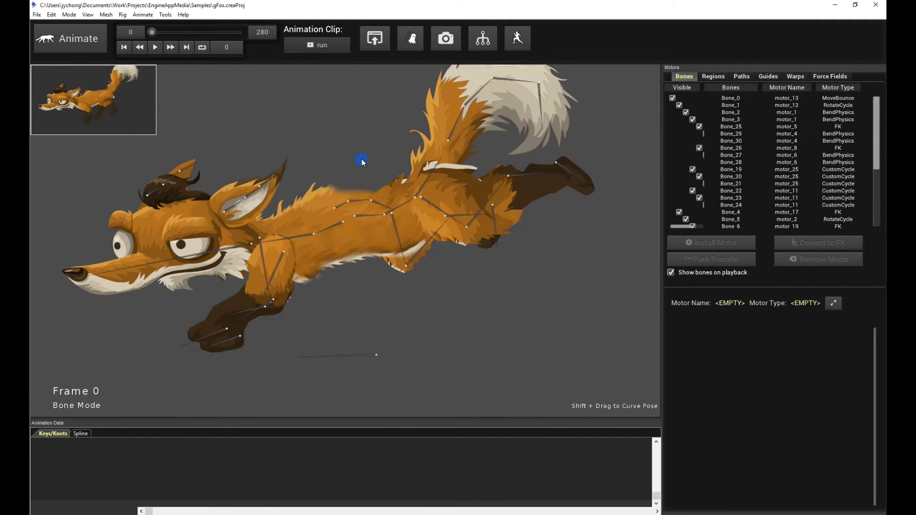
{"action": "left_click", "coordinate": [143, 15]}
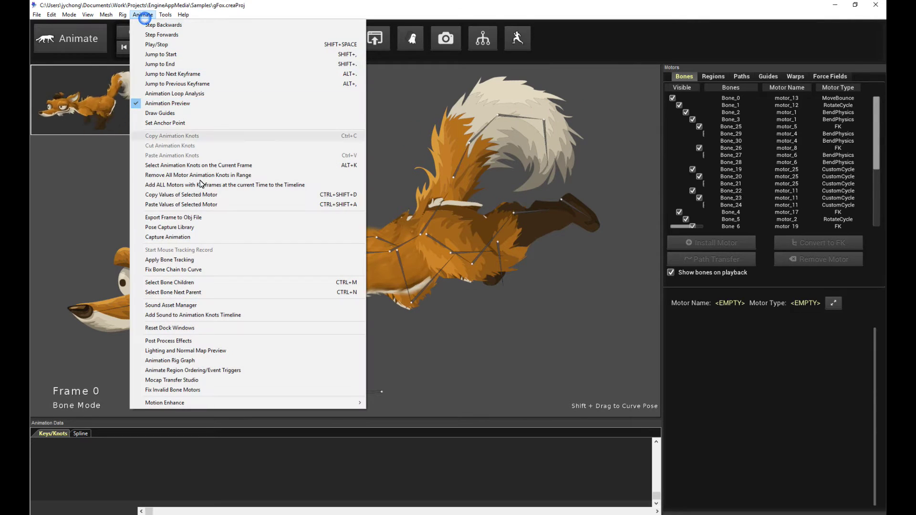
{"action": "left_click", "coordinate": [296, 369]}
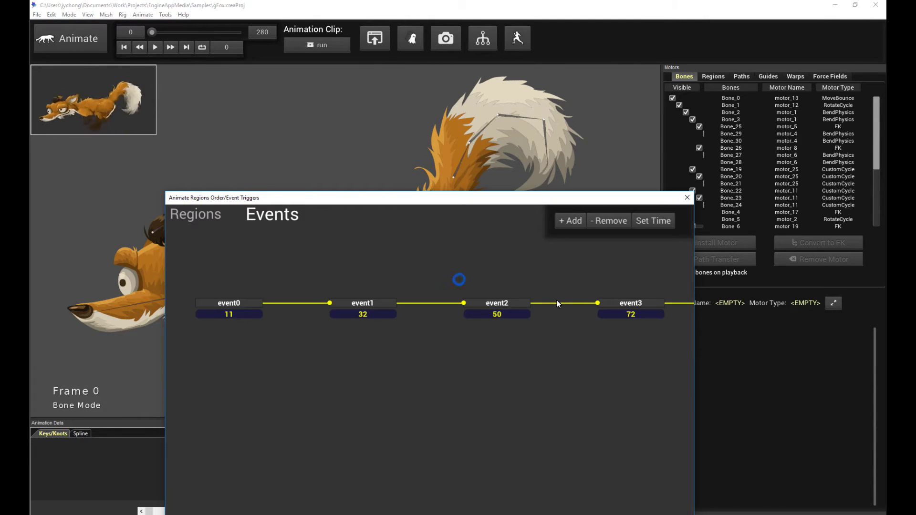
{"action": "left_click_drag", "start_coordinate": [544, 369], "coordinate": [439, 338]}
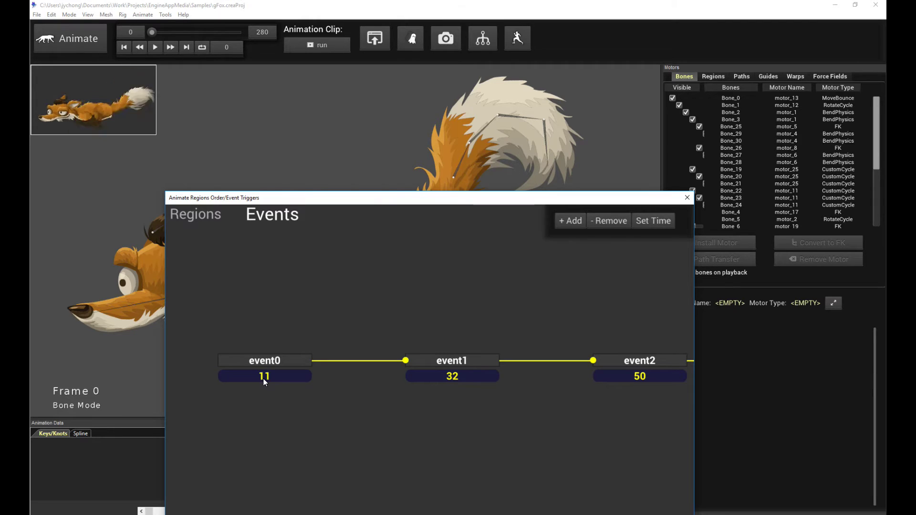
{"action": "mouse_move", "coordinate": [548, 373]}
{"action": "left_mouse_down"}
{"action": "mouse_move", "coordinate": [568, 370]}
{"action": "mouse_move", "coordinate": [284, 394]}
{"action": "left_mouse_up"}
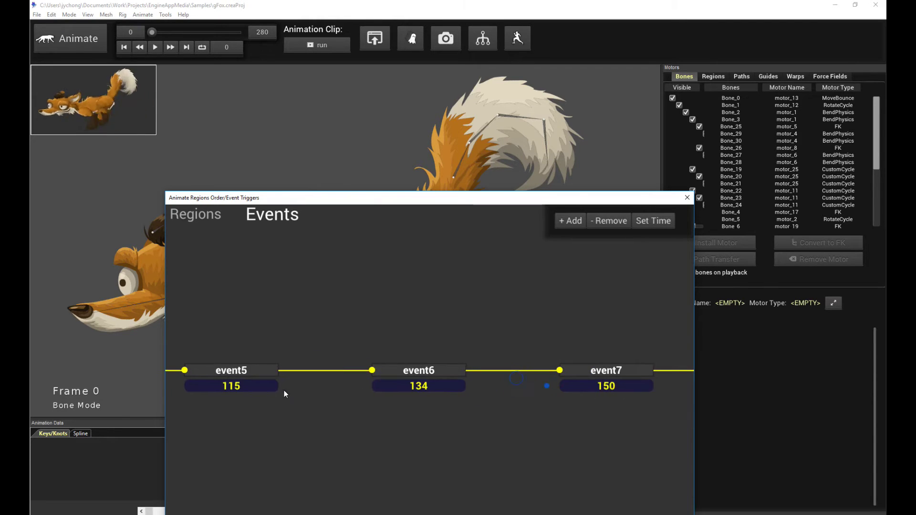
{"action": "mouse_move", "coordinate": [504, 385]}
{"action": "left_mouse_down"}
{"action": "mouse_move", "coordinate": [481, 395]}
{"action": "mouse_move", "coordinate": [308, 402]}
{"action": "left_mouse_up"}
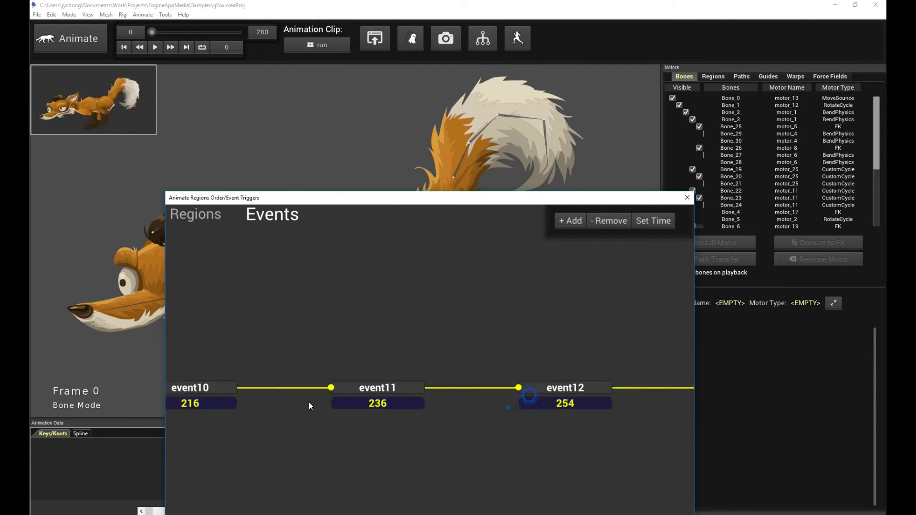
{"action": "left_click_drag", "start_coordinate": [501, 402], "coordinate": [264, 396]}
{"action": "left_click_drag", "start_coordinate": [231, 354], "coordinate": [337, 362]}
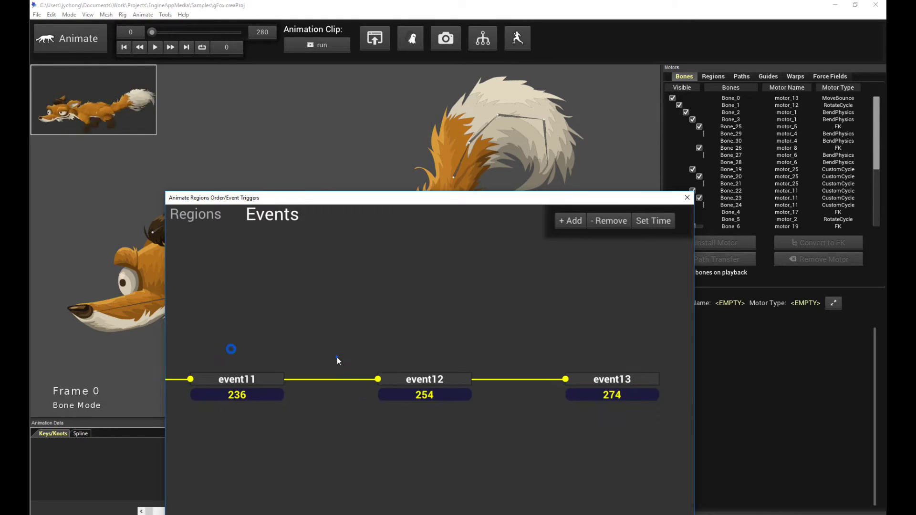
{"action": "left_click_drag", "start_coordinate": [348, 331], "coordinate": [554, 328]}
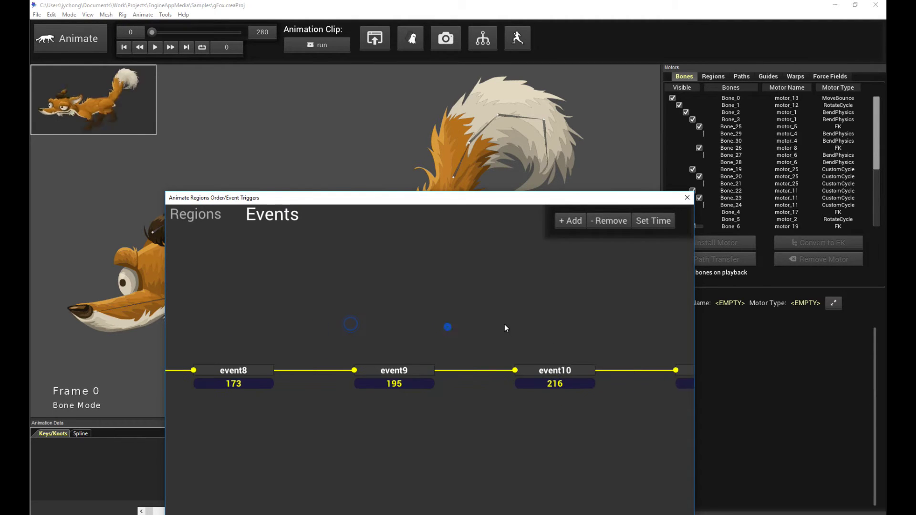
{"action": "left_click_drag", "start_coordinate": [387, 325], "coordinate": [556, 319]}
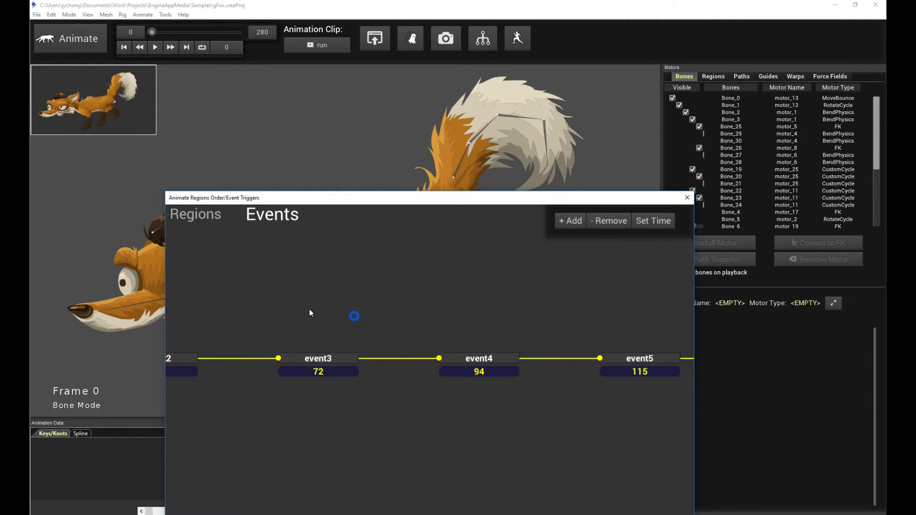
{"action": "left_click_drag", "start_coordinate": [309, 313], "coordinate": [415, 306]}
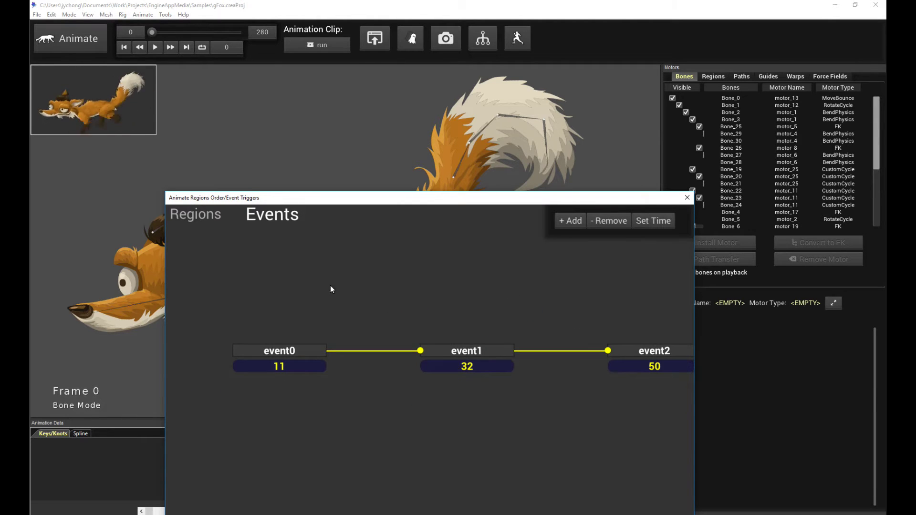
{"action": "left_click", "coordinate": [687, 198]}
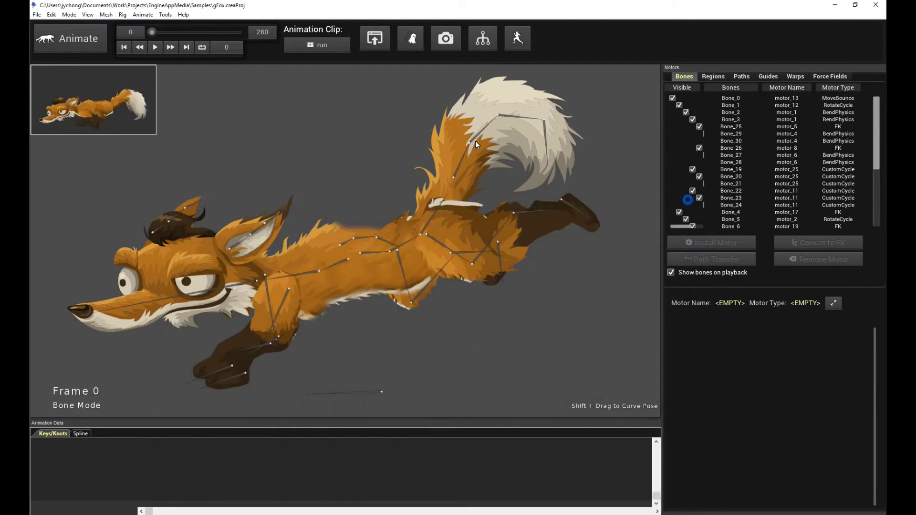
{"action": "left_click", "coordinate": [376, 45]}
{"action": "left_click", "coordinate": [398, 58]}
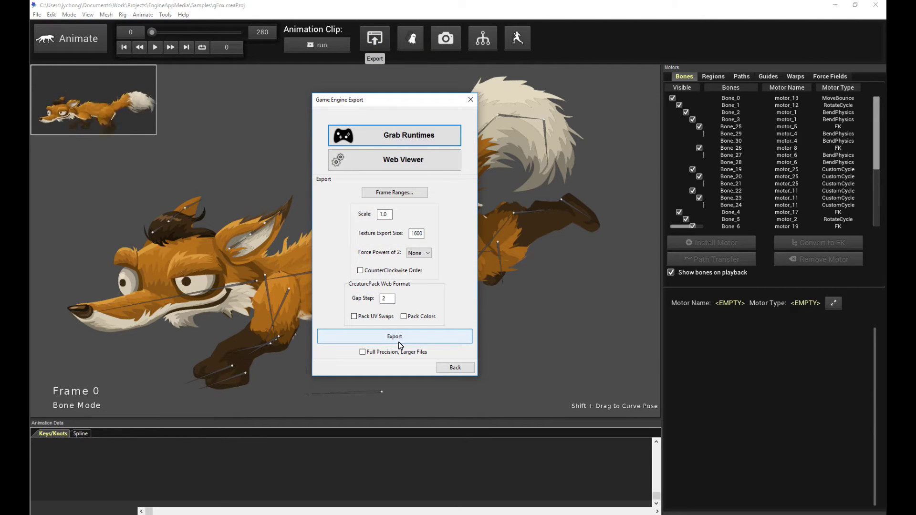
{"action": "left_click", "coordinate": [447, 369]}
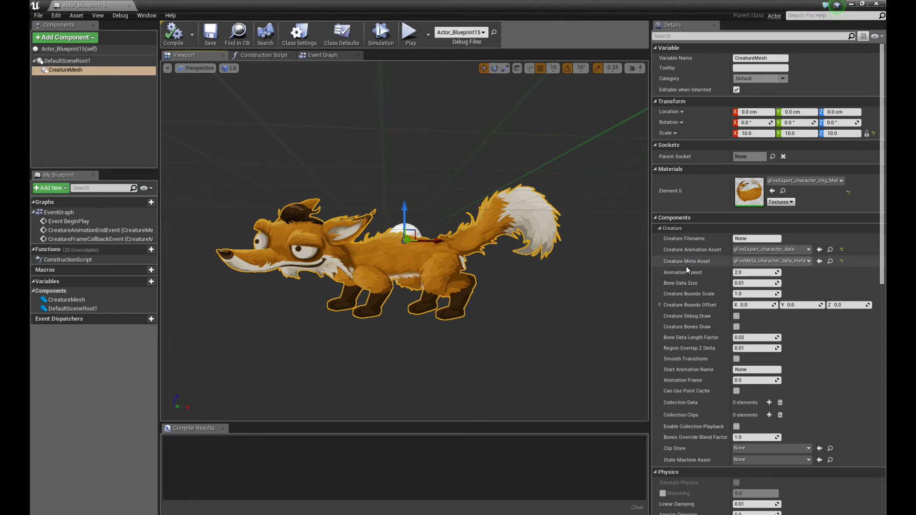
{"action": "mouse_move", "coordinate": [689, 268]}
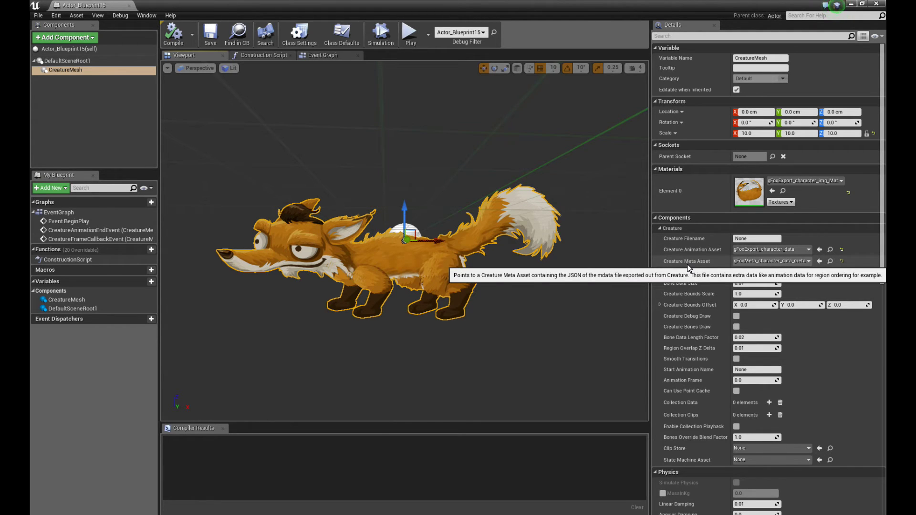
{"action": "left_click", "coordinate": [773, 261]}
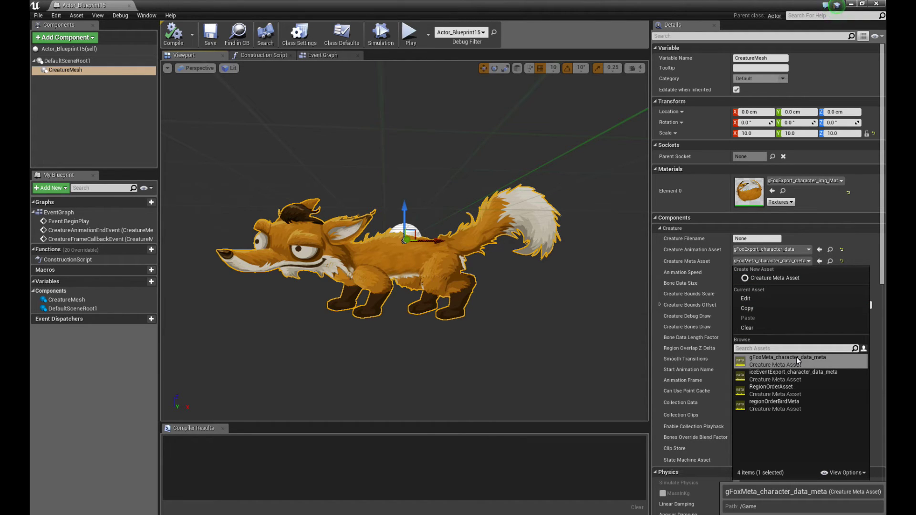
{"action": "left_click", "coordinate": [623, 301]}
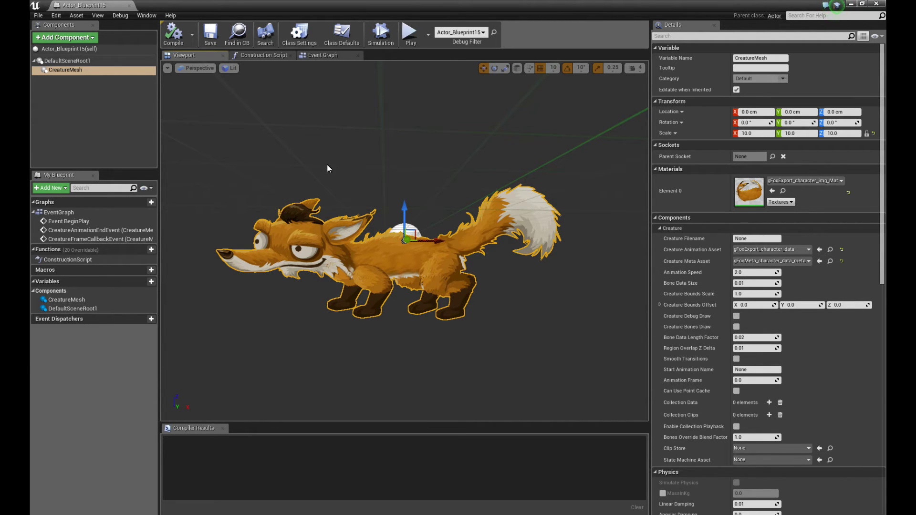
Follow the Event BeginPlay chain in the Event Graph to the Load Blueprint Fram Call Backs Asset node.
{"action": "left_click", "coordinate": [328, 55]}
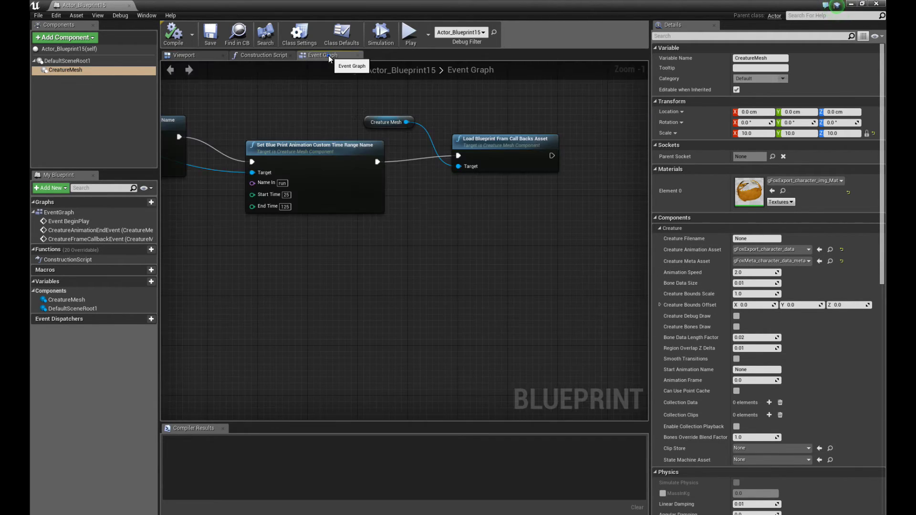
{"action": "left_click_drag", "start_coordinate": [468, 127], "coordinate": [430, 221]}
{"action": "scroll", "coordinate": [431, 221], "scroll_direction": "down", "scroll_amount": 3}
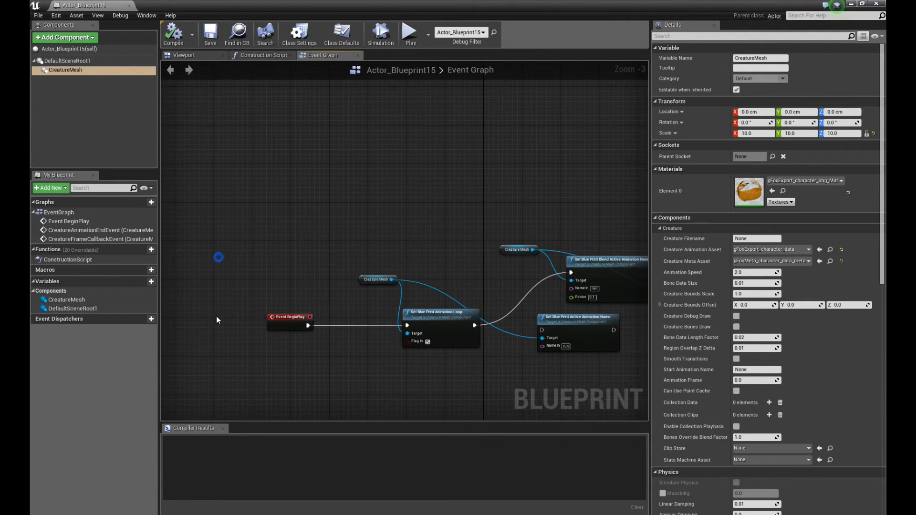
{"action": "left_click", "coordinate": [288, 319]}
{"action": "scroll", "coordinate": [288, 319], "scroll_direction": "up", "scroll_amount": 3}
{"action": "left_click_drag", "start_coordinate": [327, 316], "coordinate": [463, 193]}
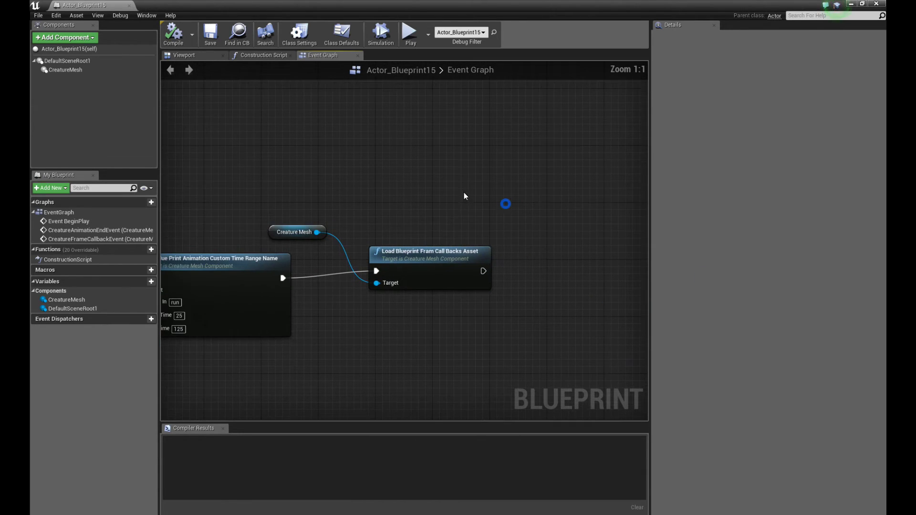
{"action": "left_click", "coordinate": [453, 253]}
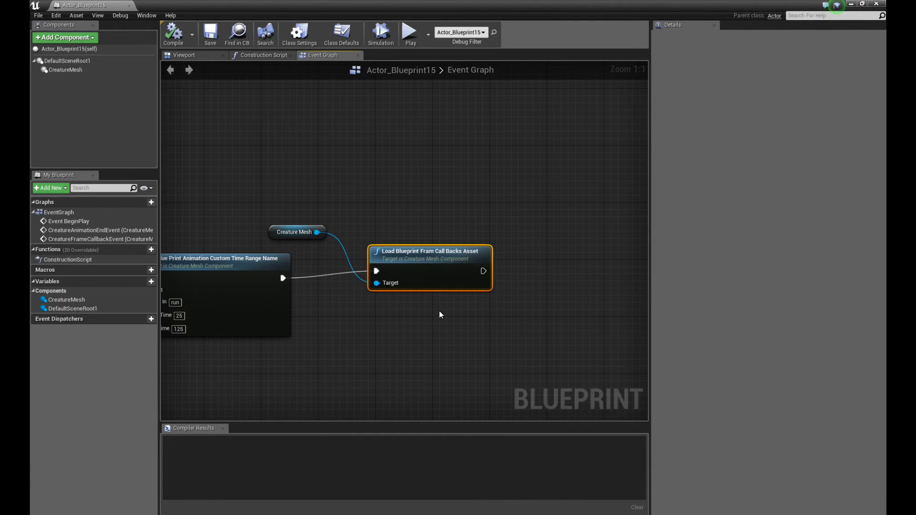
{"action": "scroll", "coordinate": [446, 305], "scroll_direction": "down", "scroll_amount": 6}
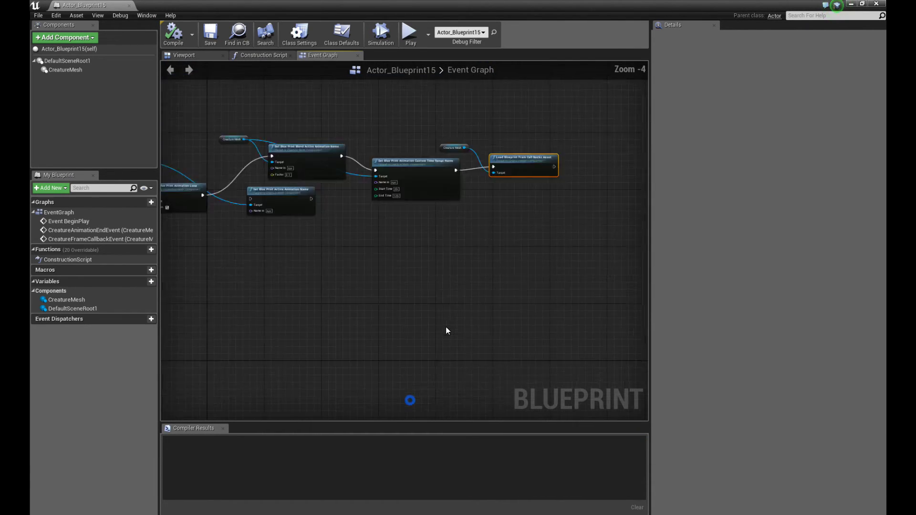
{"action": "scroll", "coordinate": [517, 331], "scroll_direction": "up", "scroll_amount": 6}
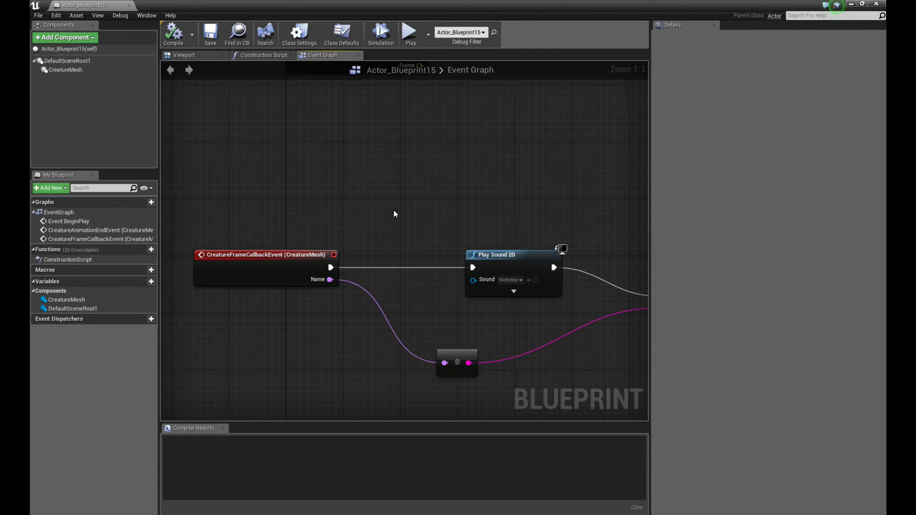
{"action": "left_click", "coordinate": [265, 259]}
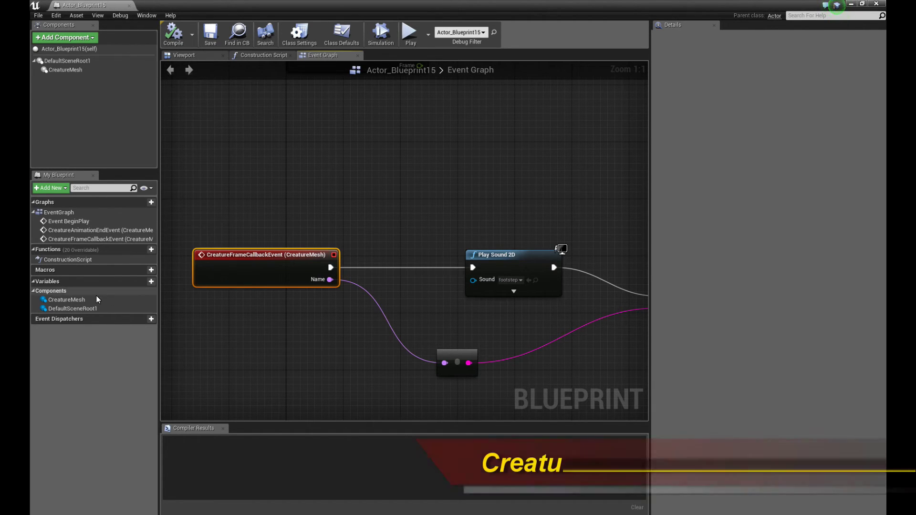
{"action": "left_click", "coordinate": [66, 300]}
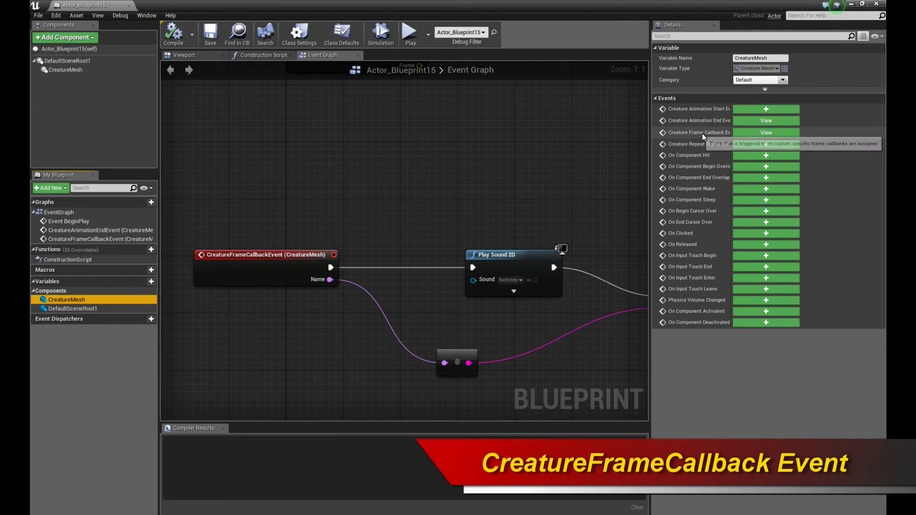
{"action": "left_click", "coordinate": [290, 258]}
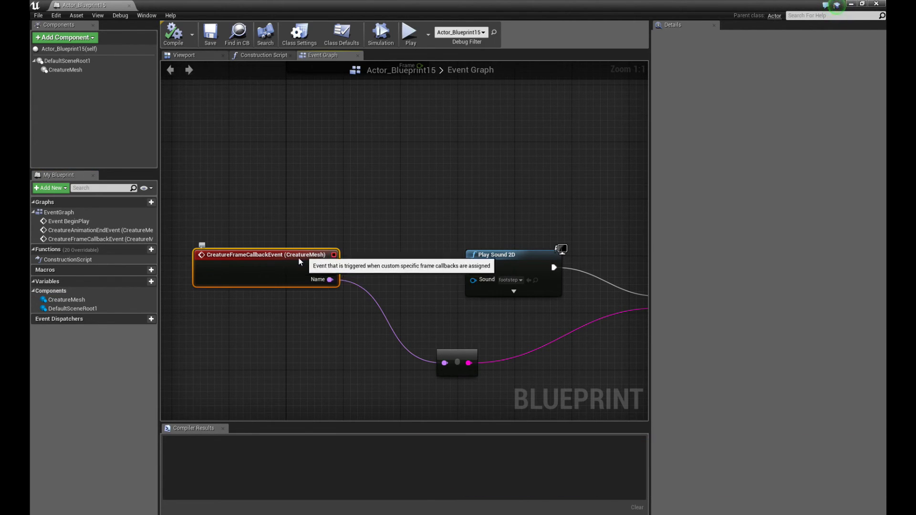
{"action": "left_click_drag", "start_coordinate": [398, 260], "coordinate": [479, 185]}
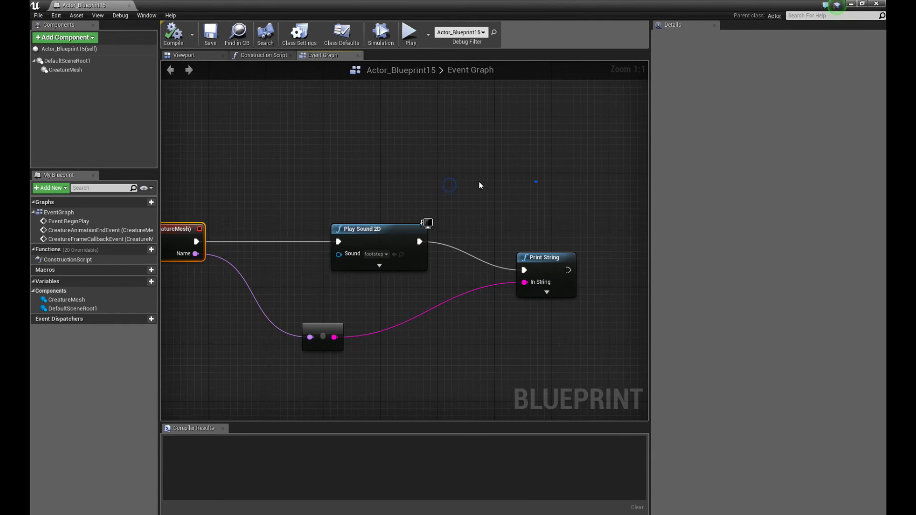
{"action": "left_click_drag", "start_coordinate": [224, 215], "coordinate": [296, 221]}
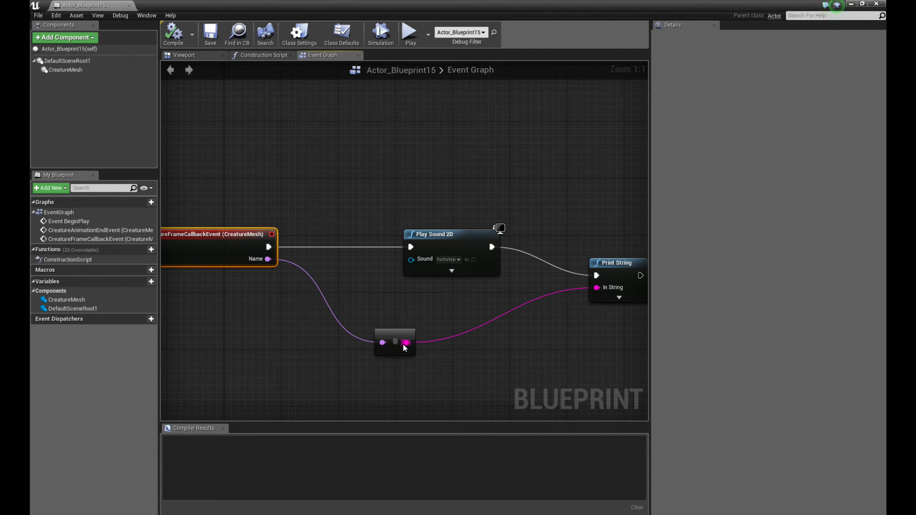
{"action": "left_click_drag", "start_coordinate": [483, 304], "coordinate": [471, 309]}
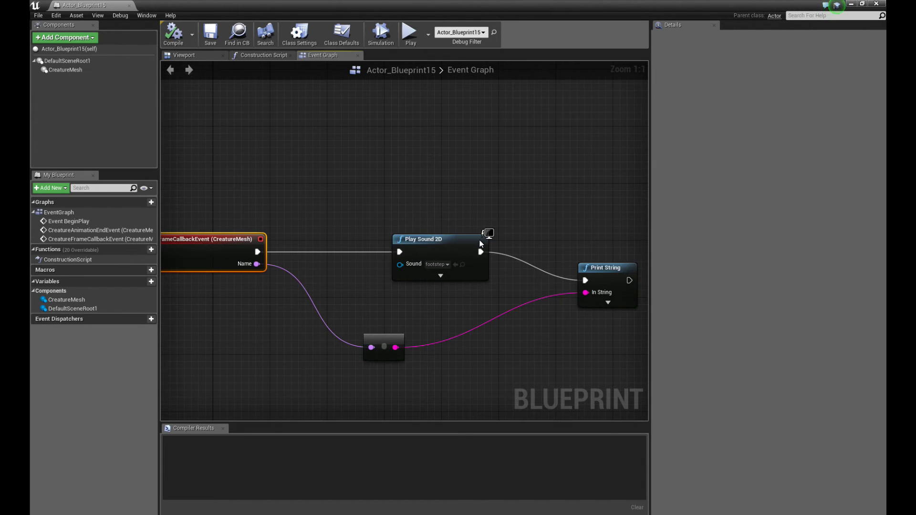
Close the blueprint editor, then play and stop the level to watch the fox's event names print.
{"action": "left_click", "coordinate": [876, 4]}
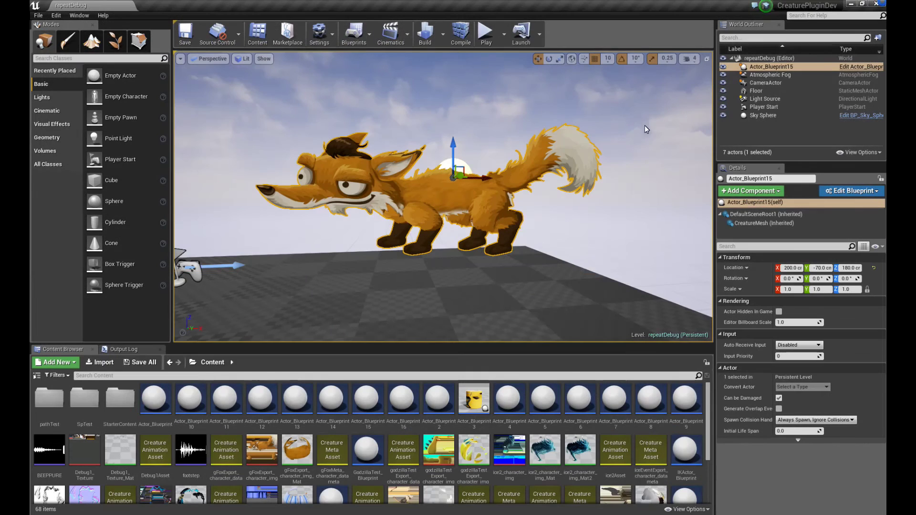
{"action": "left_click", "coordinate": [486, 35]}
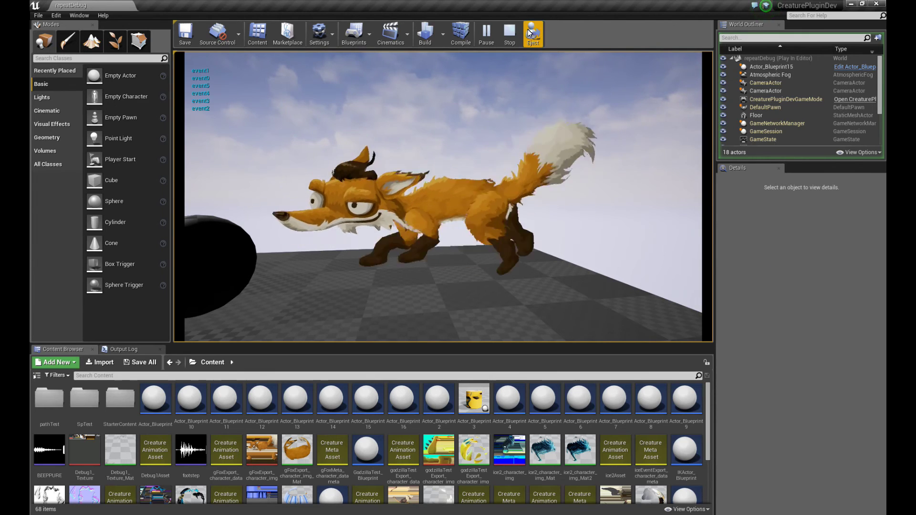
{"action": "left_click", "coordinate": [509, 33]}
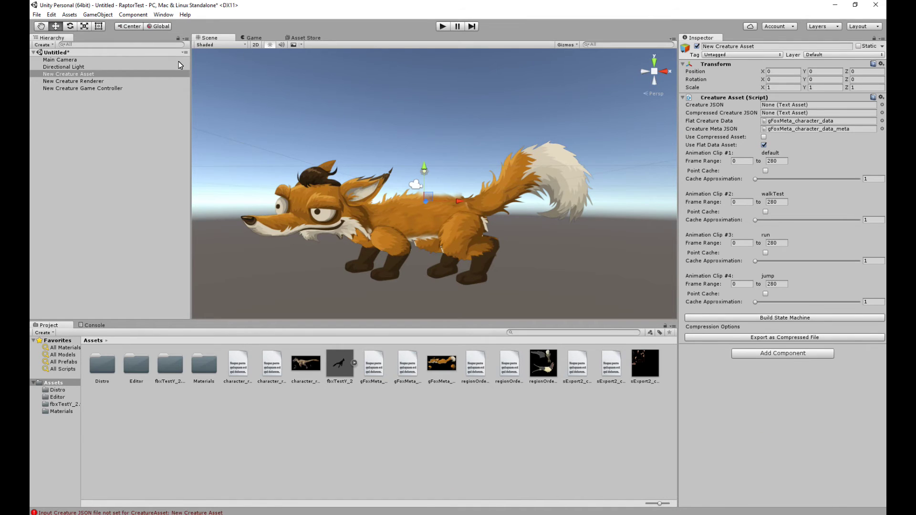
Inspect New Creature Renderer, Game Controller and Asset, then bring up CreatureGameController.cs in VS Code.
{"action": "left_click", "coordinate": [101, 82]}
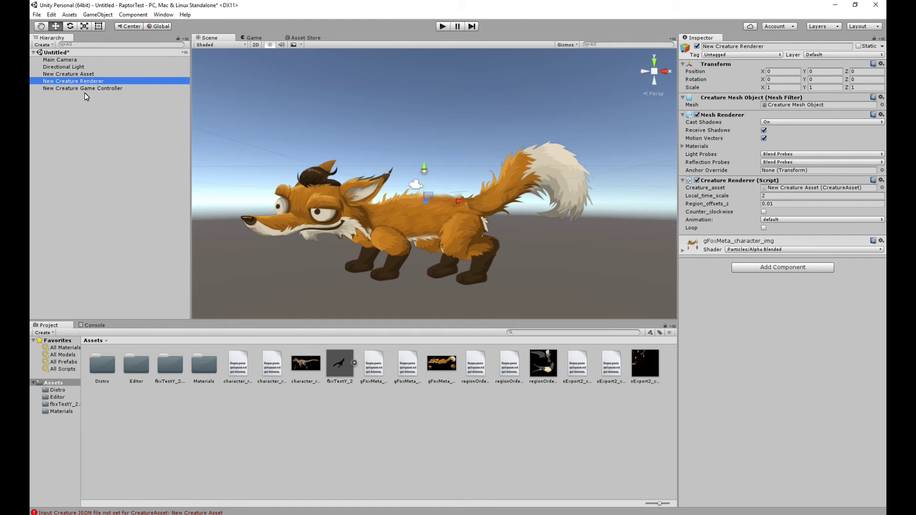
{"action": "left_click", "coordinate": [96, 89]}
{"action": "left_click", "coordinate": [90, 14]}
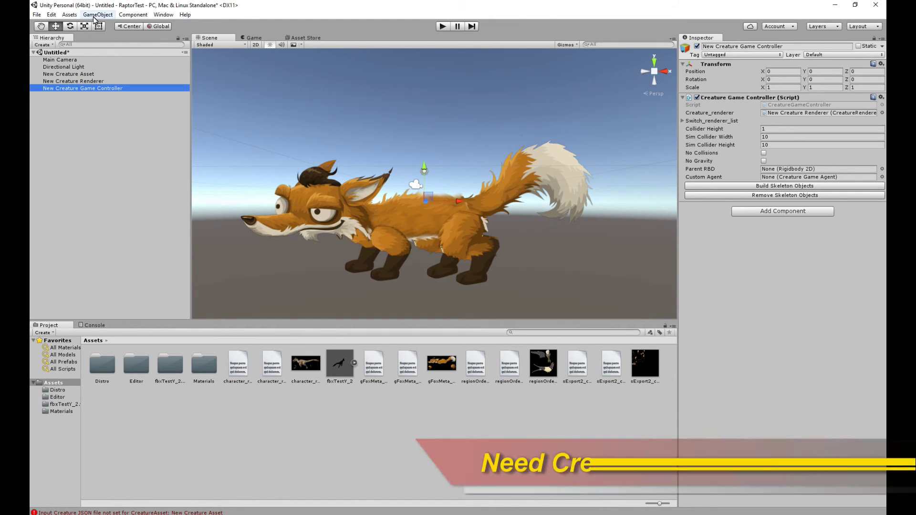
{"action": "mouse_move", "coordinate": [168, 233]}
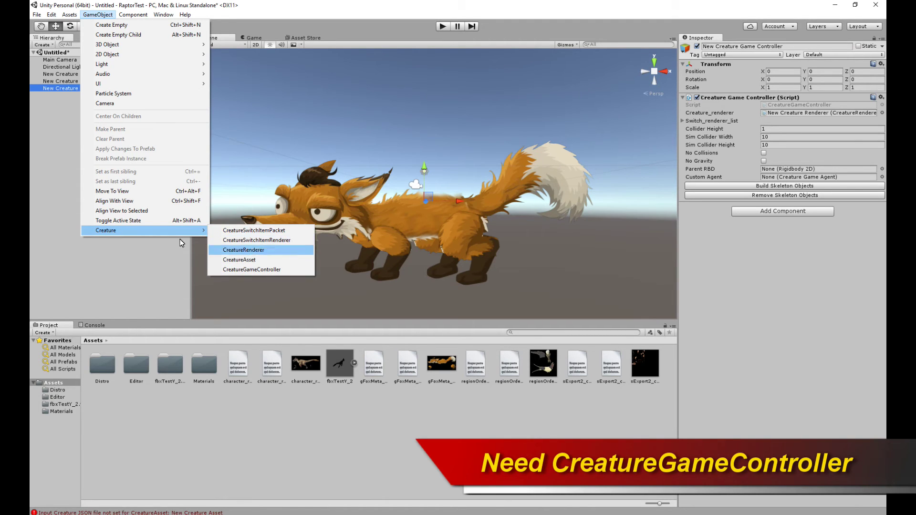
{"action": "left_click", "coordinate": [42, 140]}
{"action": "left_click", "coordinate": [98, 74]}
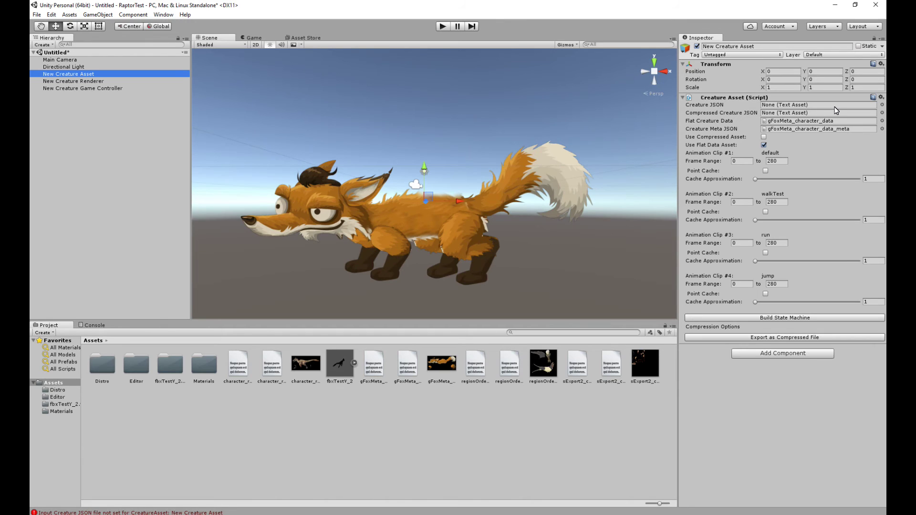
{"action": "left_click", "coordinate": [93, 81]}
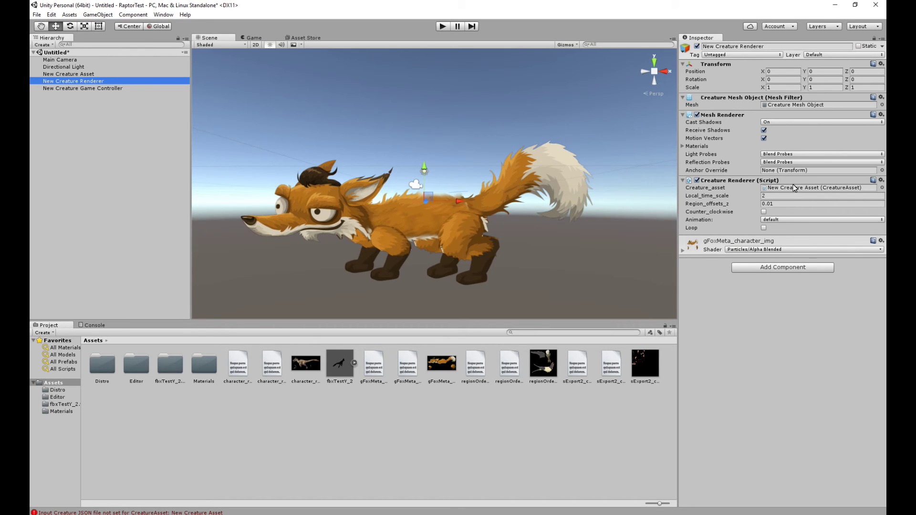
{"action": "left_click", "coordinate": [113, 89]}
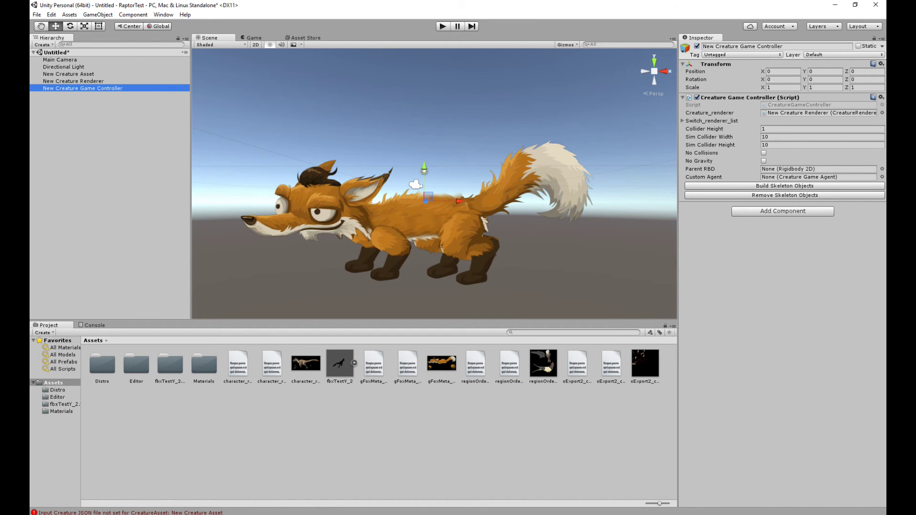
{"action": "left_click", "coordinate": [569, 465]}
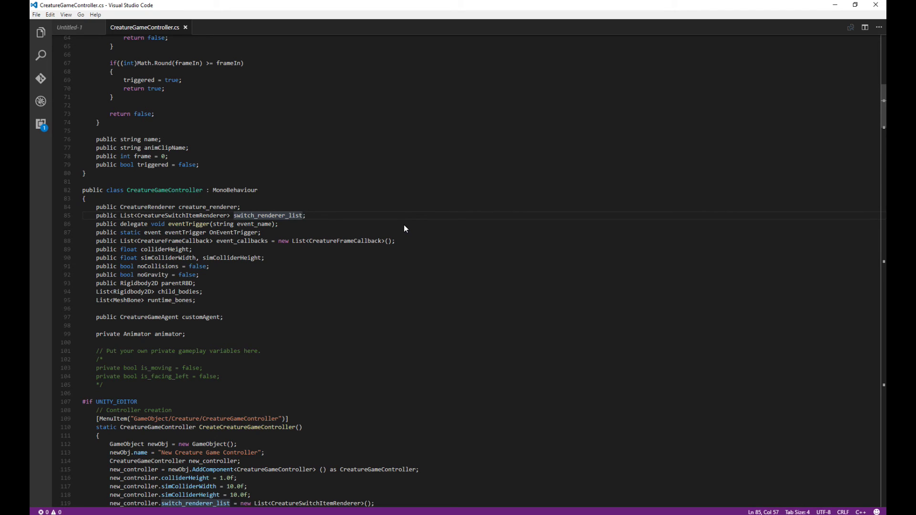
Mark the OnEventTrigger declaration on line 87, then return to the Unity editor.
{"action": "left_click", "coordinate": [323, 233]}
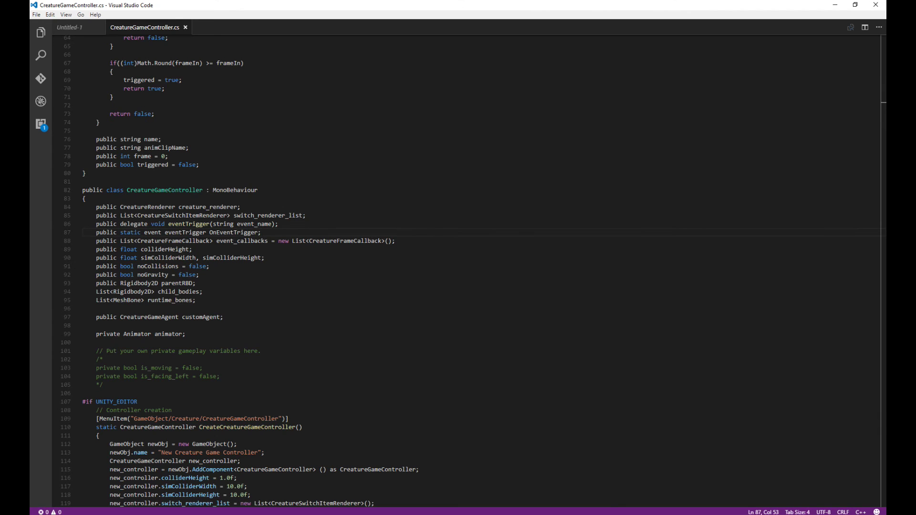
{"action": "key", "text": "alt+Tab"}
Recheck New Creature Asset and New Creature Game Controller, then switch back to the script in VS Code.
{"action": "left_click", "coordinate": [95, 74]}
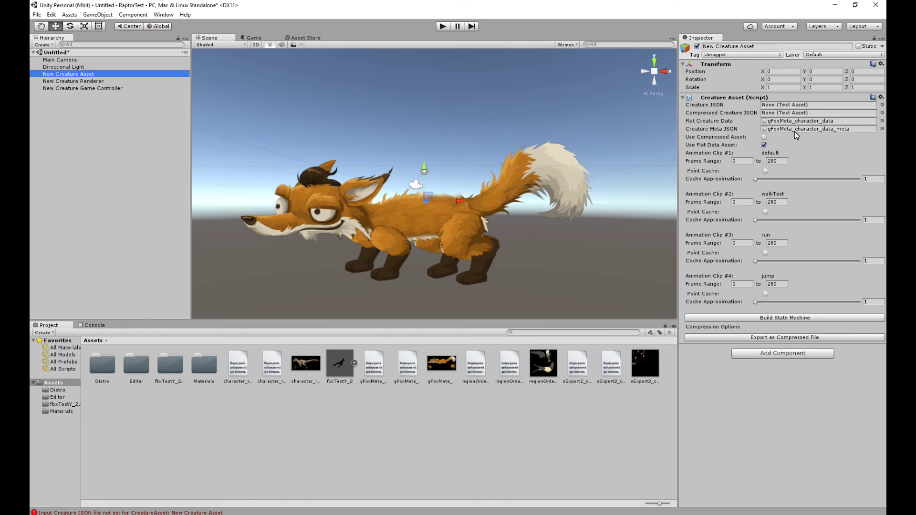
{"action": "left_click", "coordinate": [124, 89]}
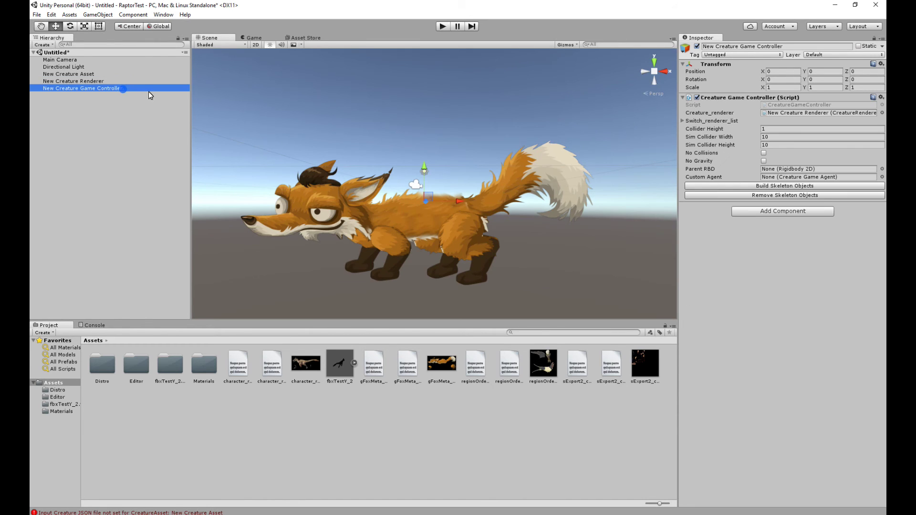
{"action": "key", "text": "alt+Tab"}
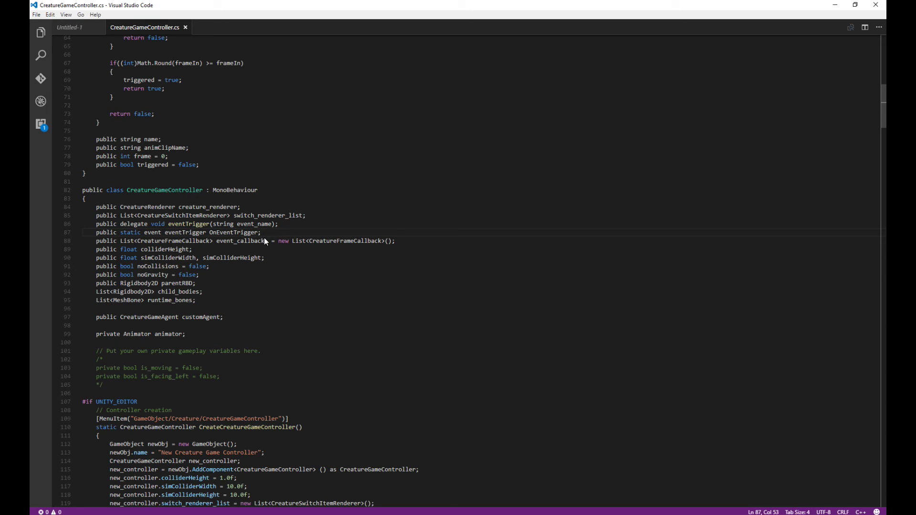
{"action": "left_click_drag", "start_coordinate": [266, 233], "coordinate": [58, 225]}
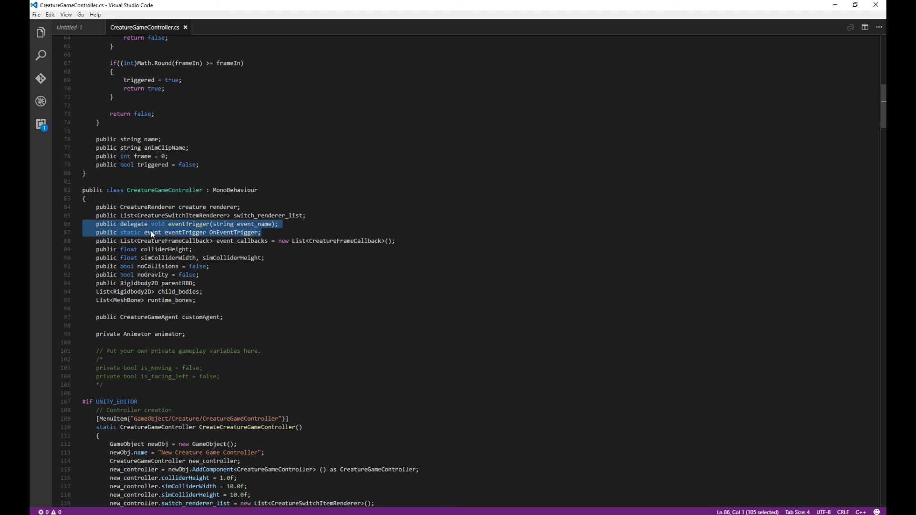
{"action": "left_click", "coordinate": [233, 234]}
{"action": "left_click_drag", "start_coordinate": [269, 236], "coordinate": [88, 223]}
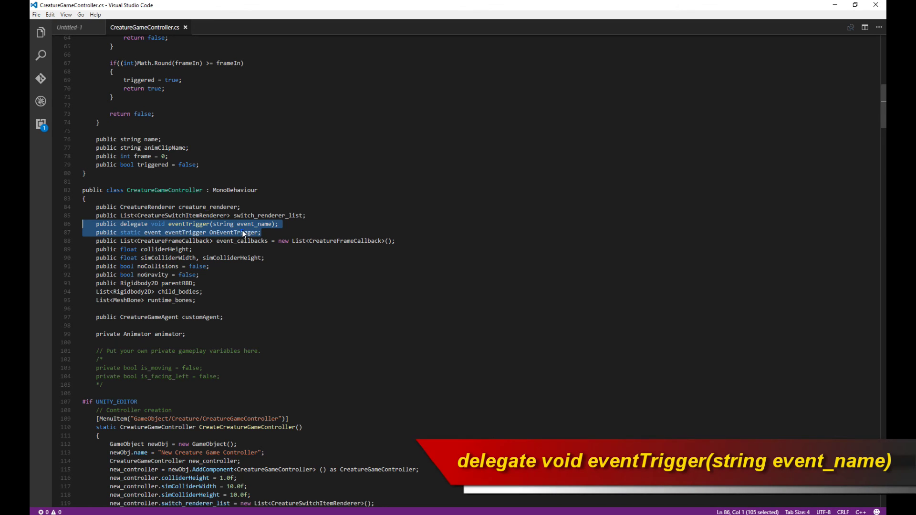
{"action": "left_click", "coordinate": [258, 233]}
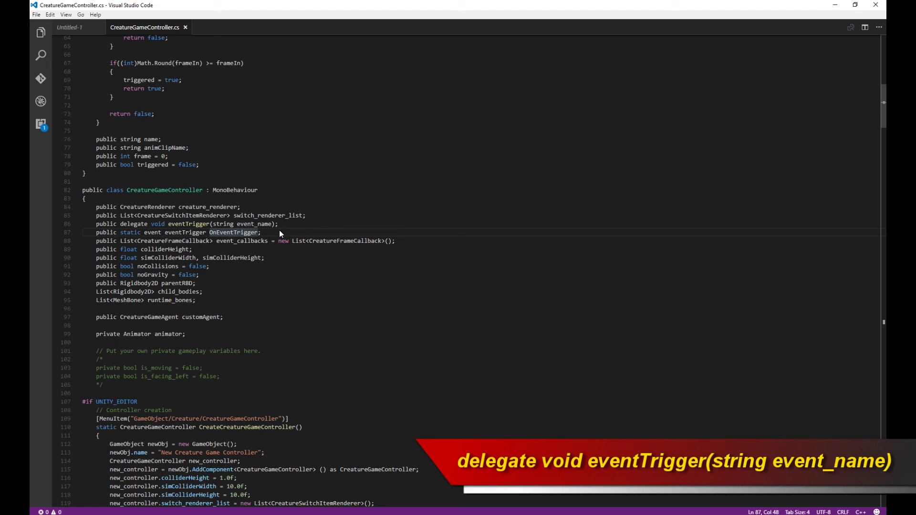
{"action": "left_click_drag", "start_coordinate": [279, 231], "coordinate": [65, 224]}
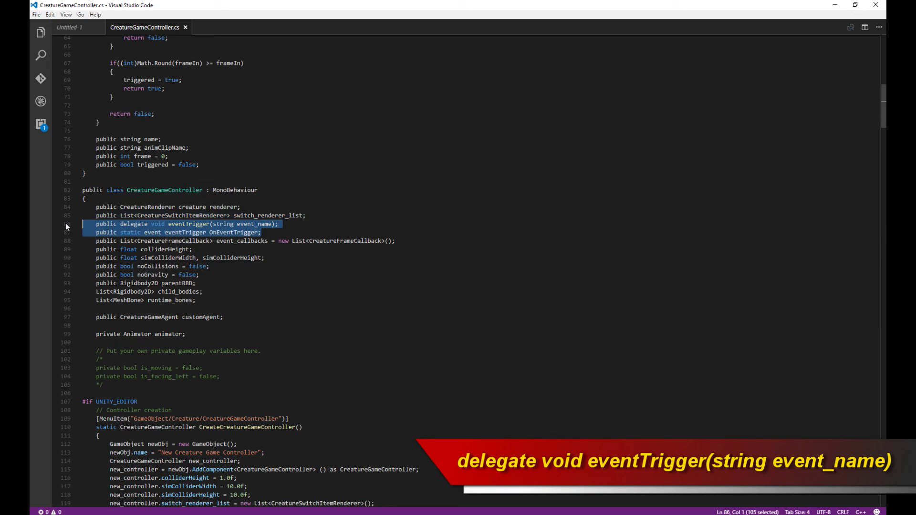
{"action": "left_click", "coordinate": [234, 216]}
{"action": "mouse_move", "coordinate": [237, 514]}
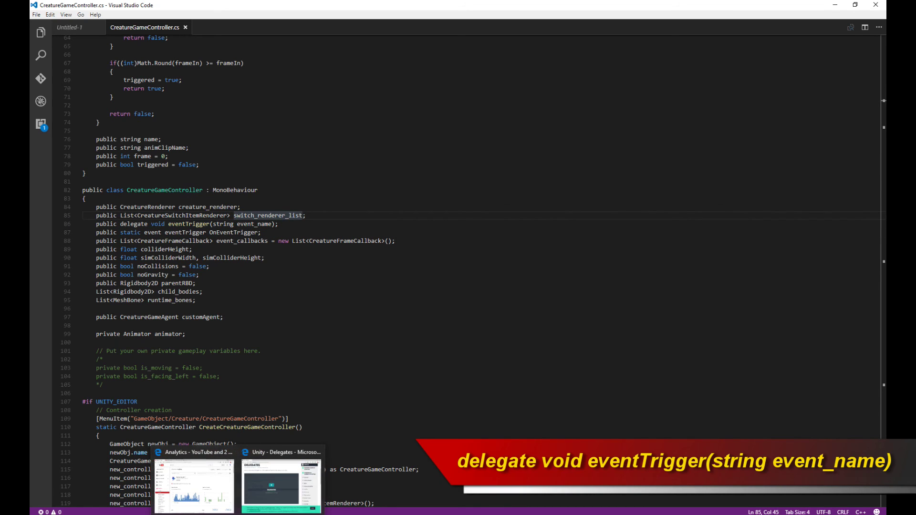
Read the Delegates tutorial's DelegateScript and MulticastScript examples, then return to CreatureGameController.cs.
{"action": "left_click", "coordinate": [293, 479]}
{"action": "scroll", "coordinate": [560, 181], "scroll_direction": "up", "scroll_amount": 3}
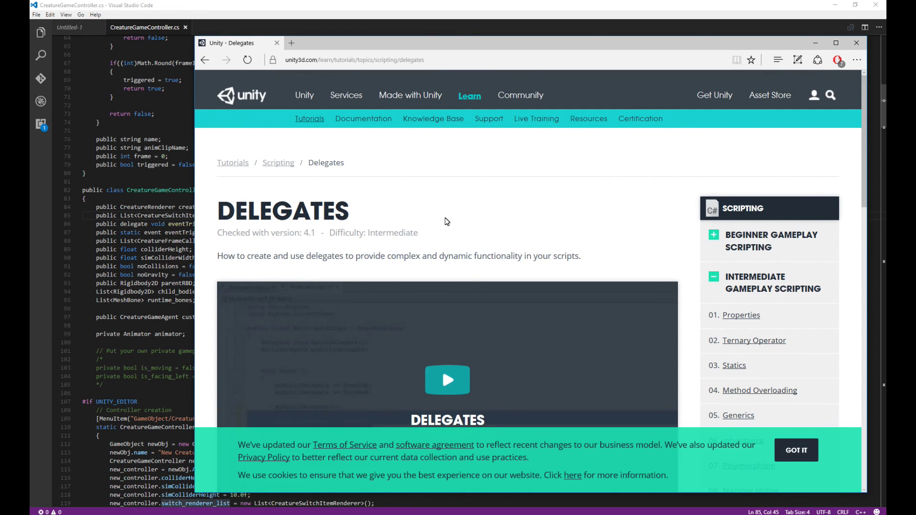
{"action": "scroll", "coordinate": [668, 217], "scroll_direction": "down", "scroll_amount": 7}
{"action": "scroll", "coordinate": [728, 223], "scroll_direction": "down", "scroll_amount": 9}
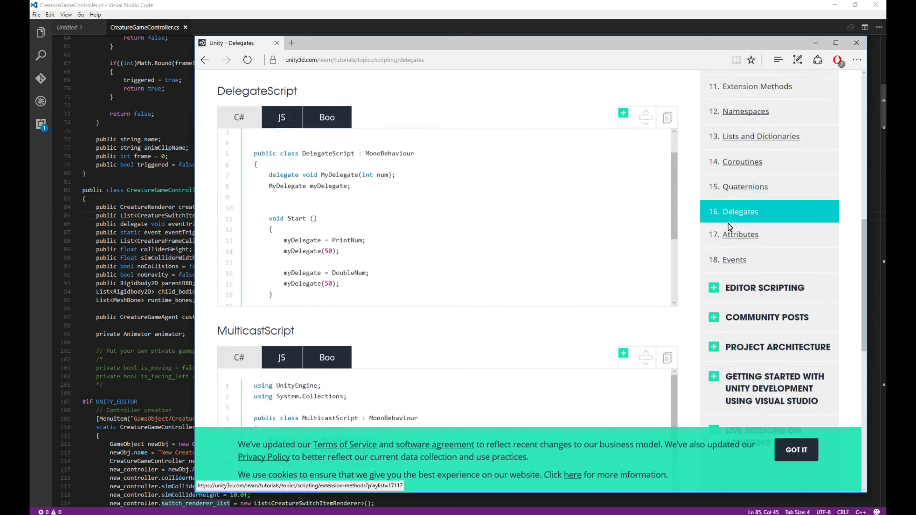
{"action": "scroll", "coordinate": [723, 228], "scroll_direction": "up", "scroll_amount": 15}
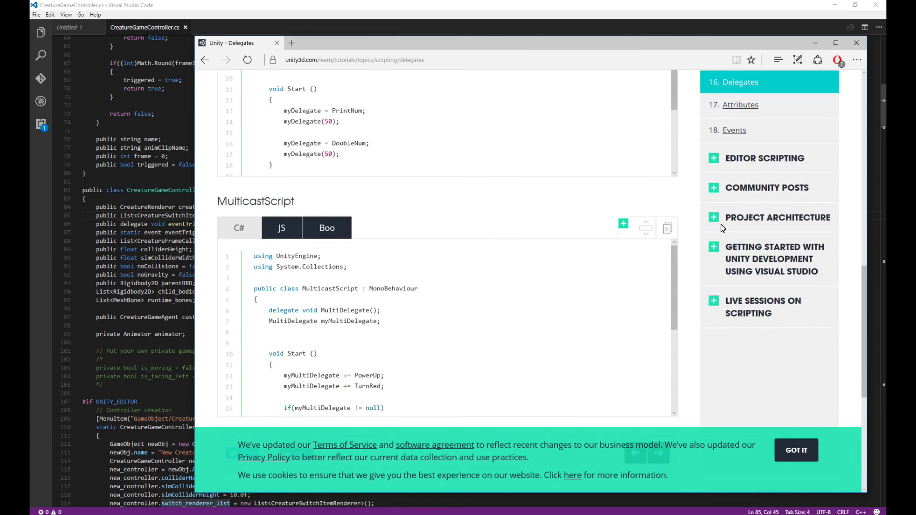
{"action": "scroll", "coordinate": [819, 262], "scroll_direction": "down", "scroll_amount": 5}
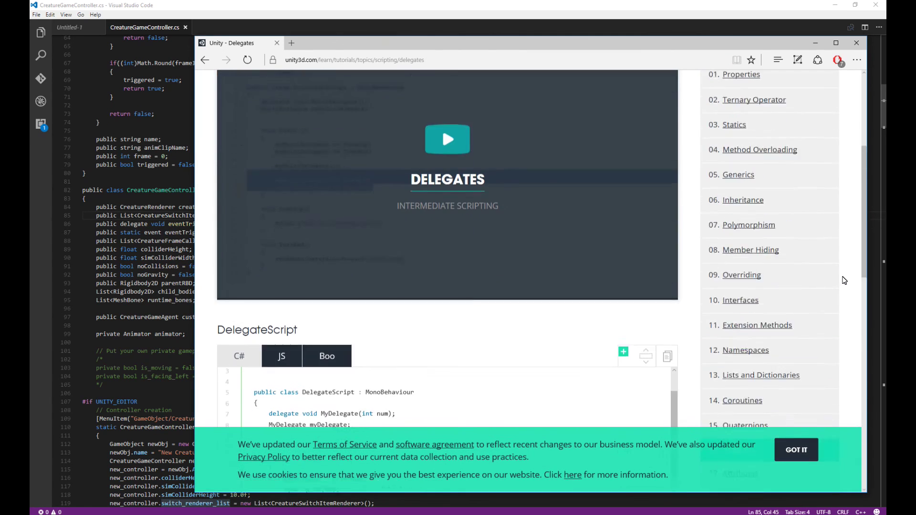
{"action": "scroll", "coordinate": [680, 234], "scroll_direction": "down", "scroll_amount": 3}
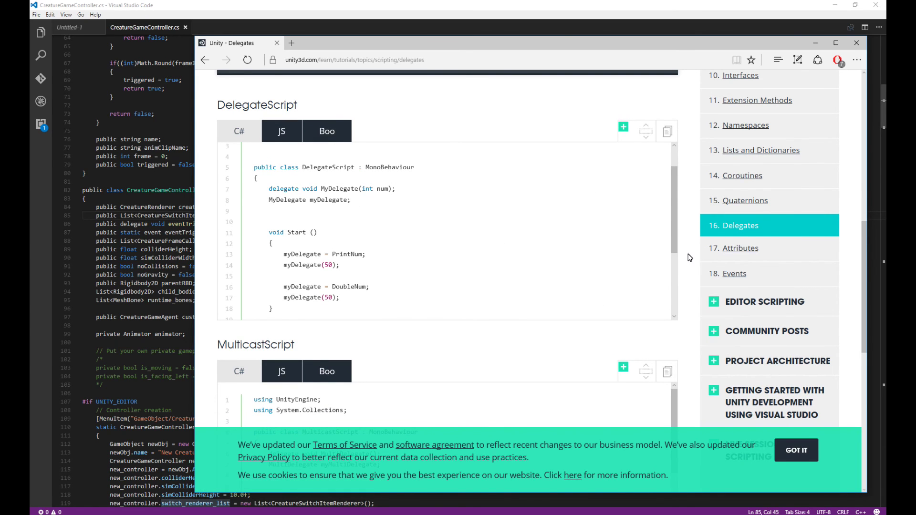
{"action": "scroll", "coordinate": [690, 258], "scroll_direction": "down", "scroll_amount": 5}
{"action": "left_click", "coordinate": [190, 5]}
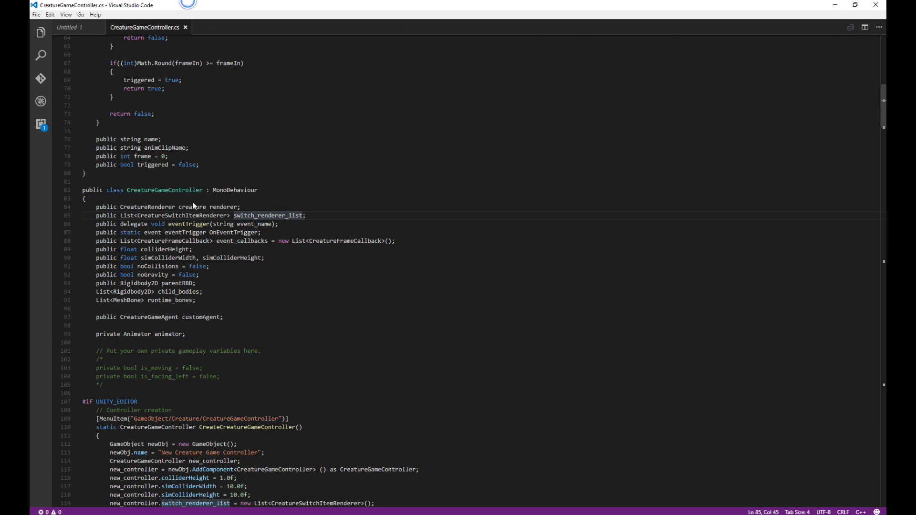
Highlight the eventTrigger delegate on line 86 and the OnEventTrigger event on line 87.
{"action": "left_click", "coordinate": [195, 224]}
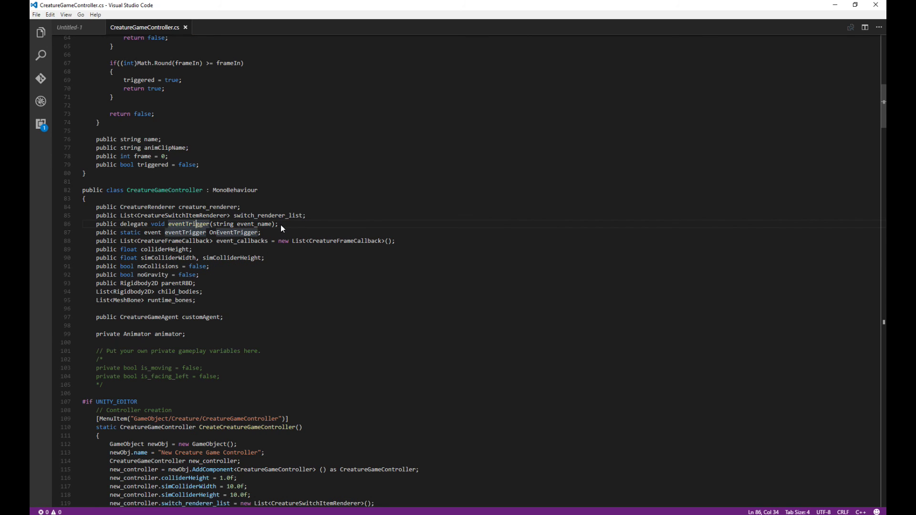
{"action": "left_click_drag", "start_coordinate": [281, 225], "coordinate": [154, 225]}
{"action": "left_click", "coordinate": [183, 224]}
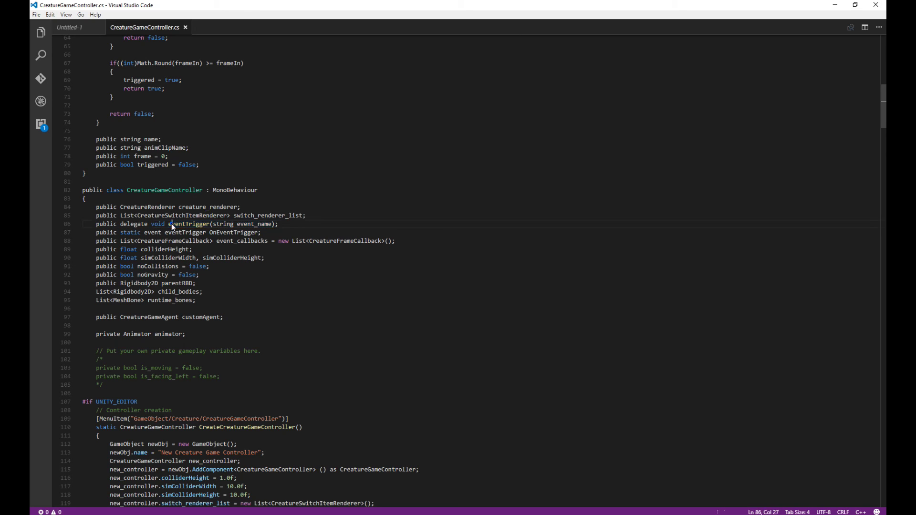
{"action": "left_click", "coordinate": [270, 236]}
{"action": "left_click_drag", "start_coordinate": [270, 236], "coordinate": [156, 232]}
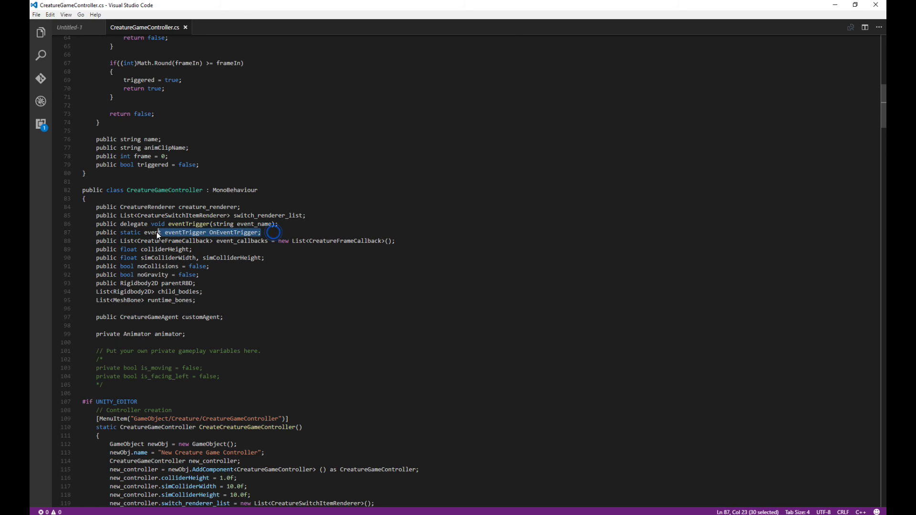
{"action": "left_click", "coordinate": [178, 232]}
{"action": "left_click_drag", "start_coordinate": [272, 233], "coordinate": [152, 230]}
{"action": "left_click", "coordinate": [185, 232]}
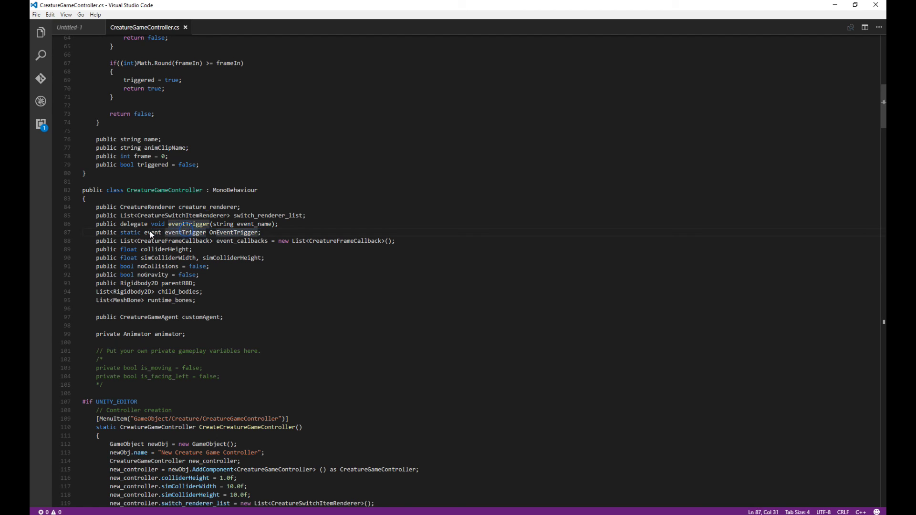
{"action": "left_click", "coordinate": [264, 233]}
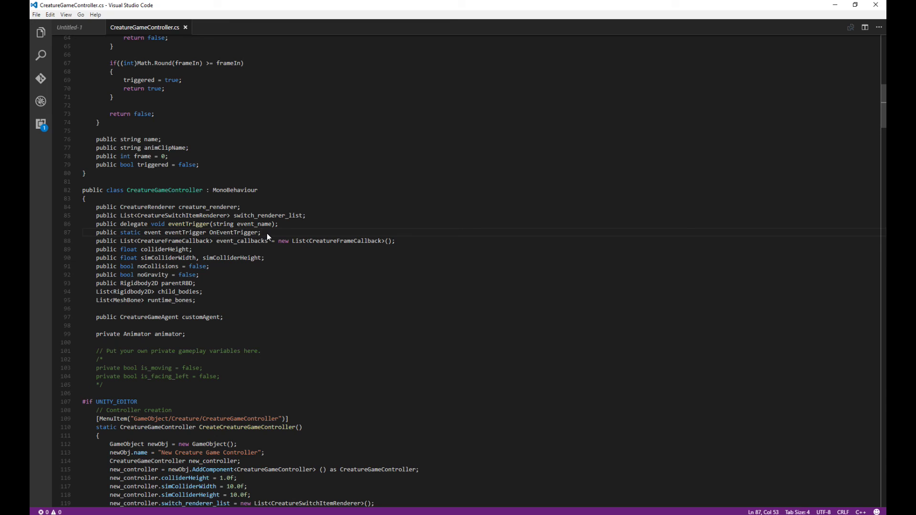
Select lines 86–87 together, then point out the string parameter and OnEventTrigger name.
{"action": "left_click_drag", "start_coordinate": [267, 233], "coordinate": [66, 224]}
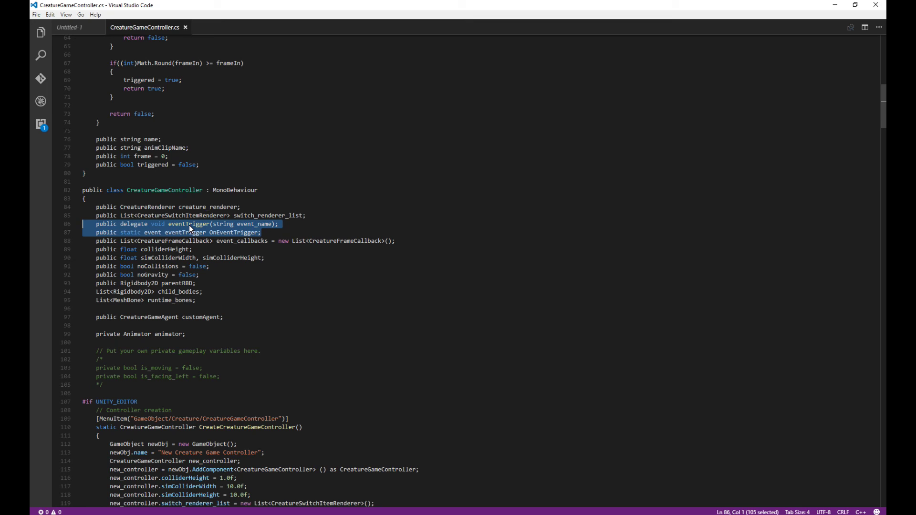
{"action": "double_click", "coordinate": [222, 225]}
{"action": "left_click_drag", "start_coordinate": [276, 232], "coordinate": [72, 228]}
{"action": "left_click", "coordinate": [241, 233]}
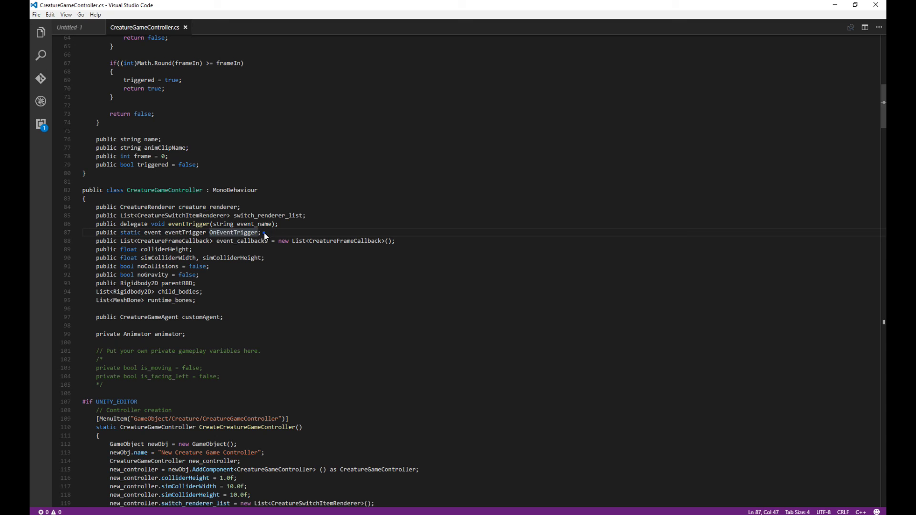
{"action": "key", "text": "alt+Tab"}
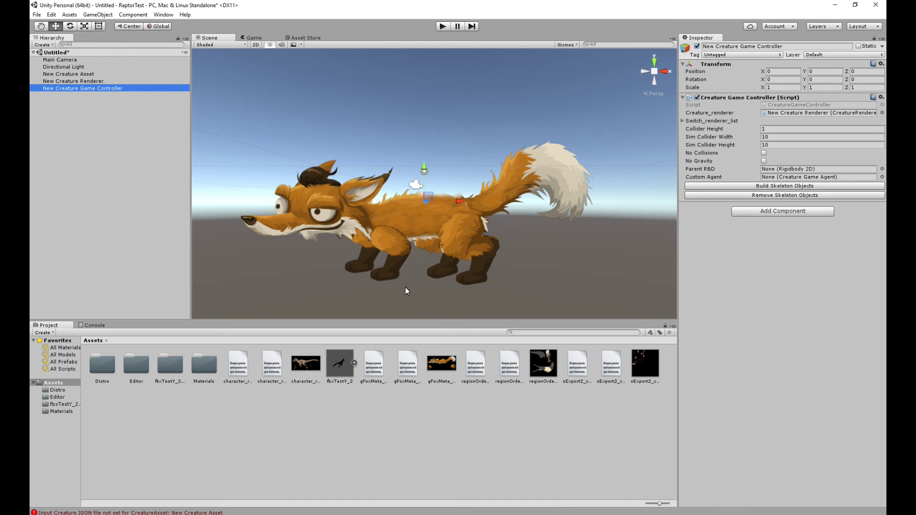